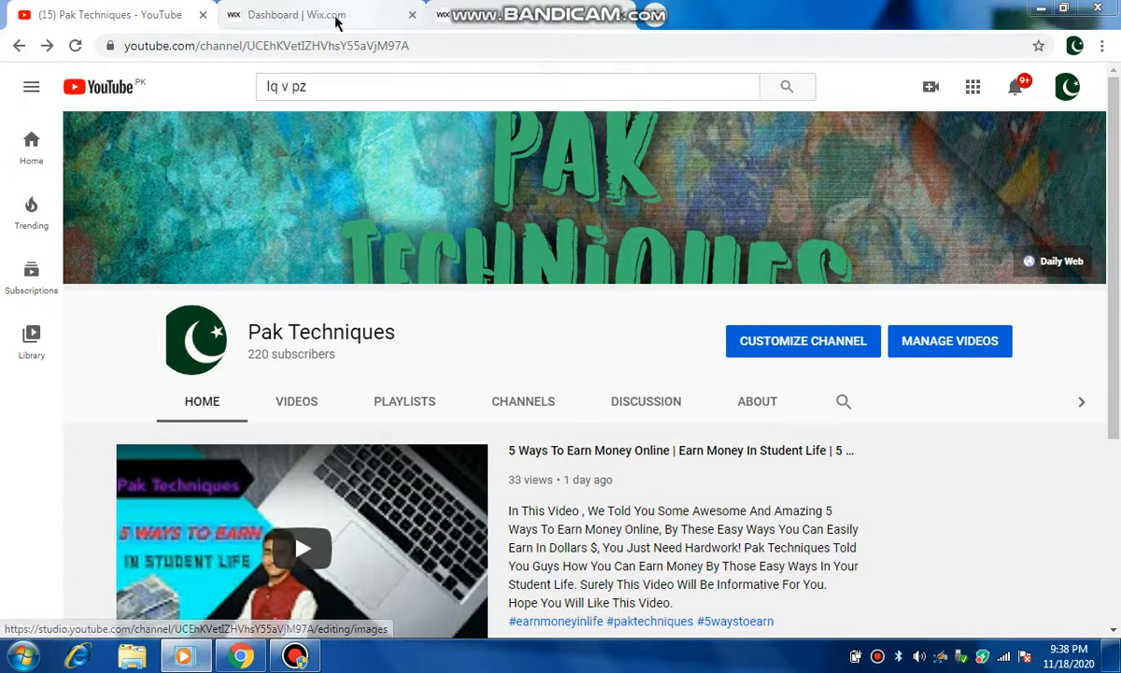
# Step: Open Wix in a new tab and select the Daily Web By Mr.Jazi site from My Sites for editing
pyautogui.click(654, 16)
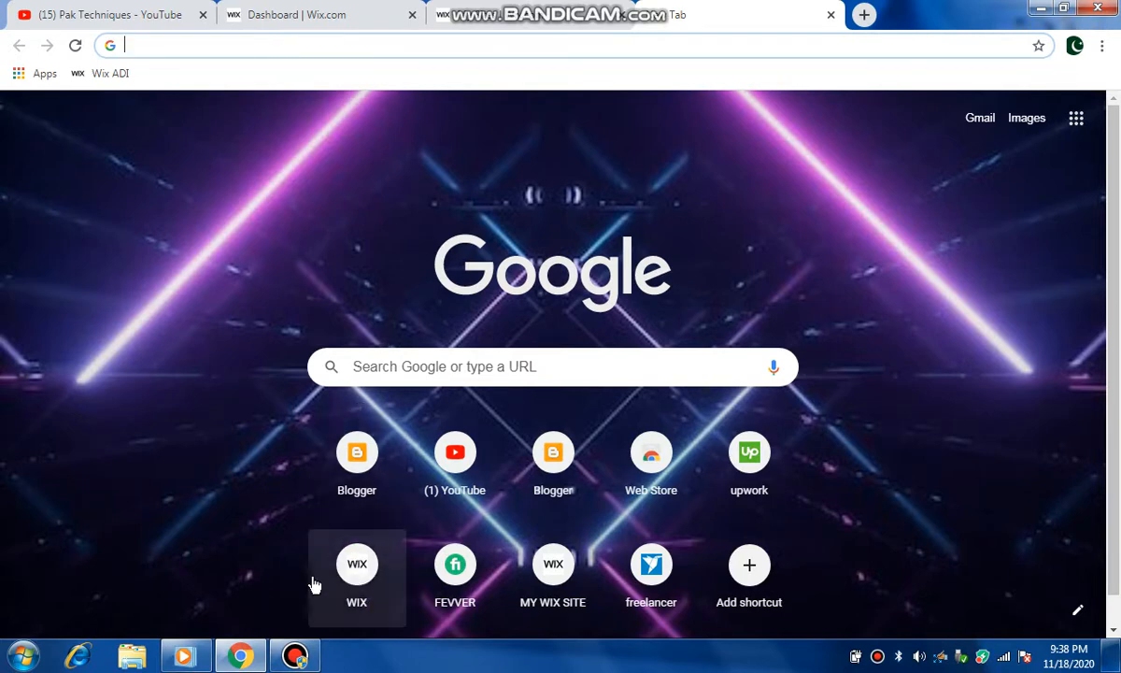
pyautogui.click(356, 566)
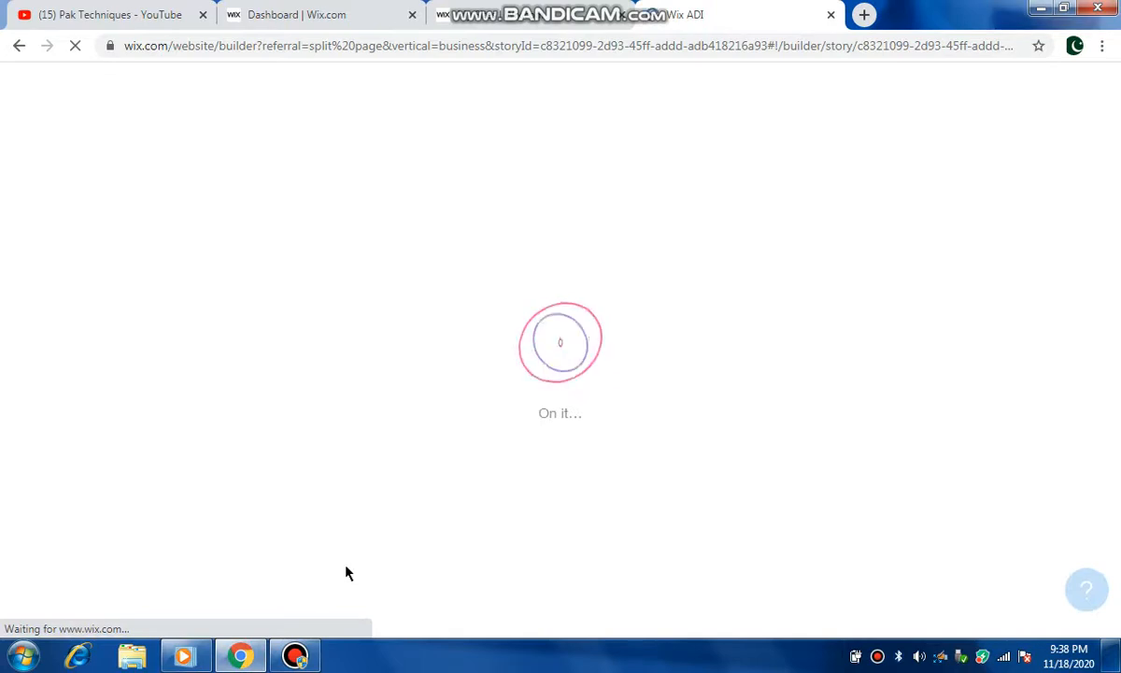
pyautogui.click(504, 20)
pyautogui.moveTo(244, 385)
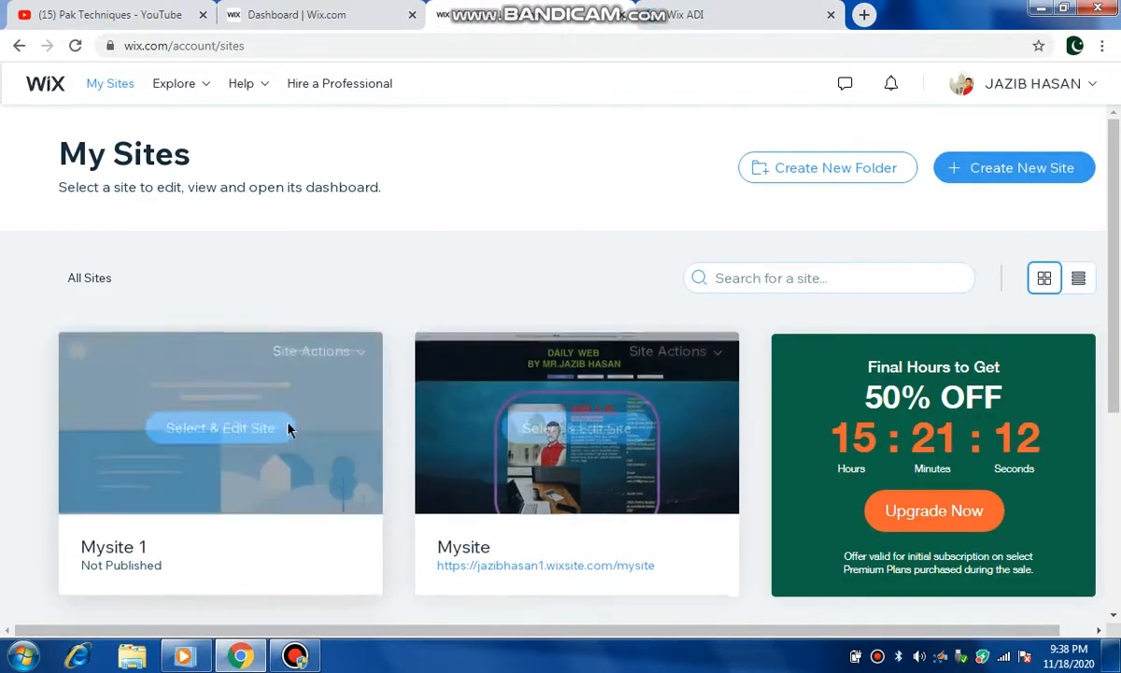
pyautogui.moveTo(656, 455)
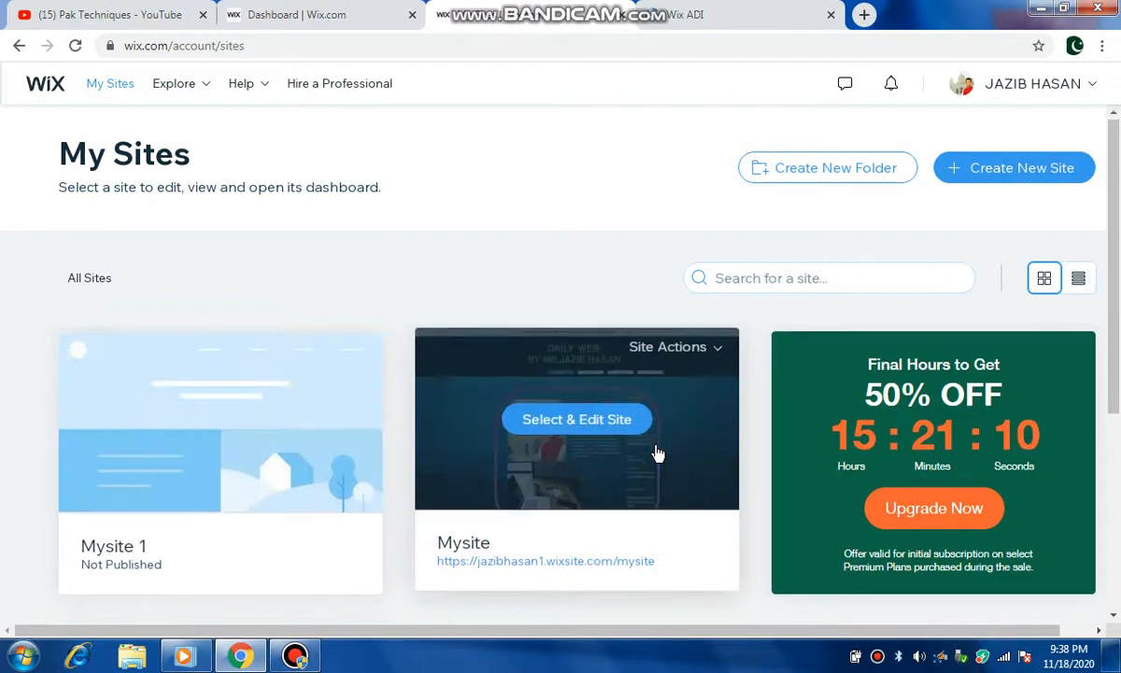
pyautogui.scroll(-3, 635, 449)
pyautogui.scroll(3, 534, 427)
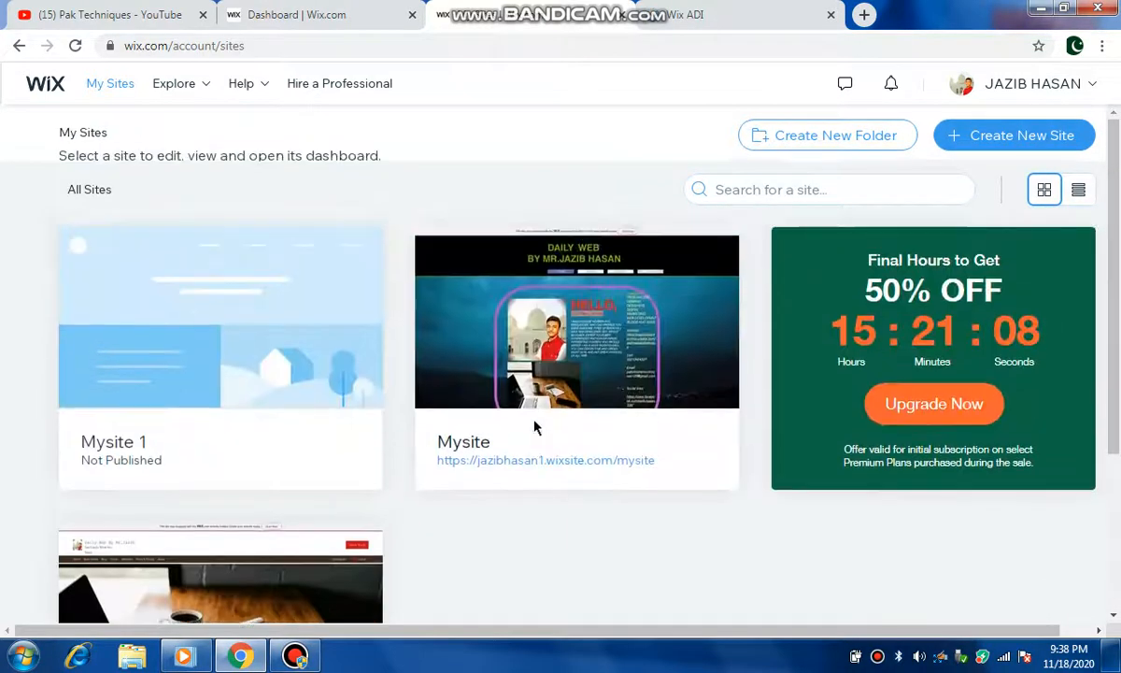
pyautogui.scroll(-3, 534, 427)
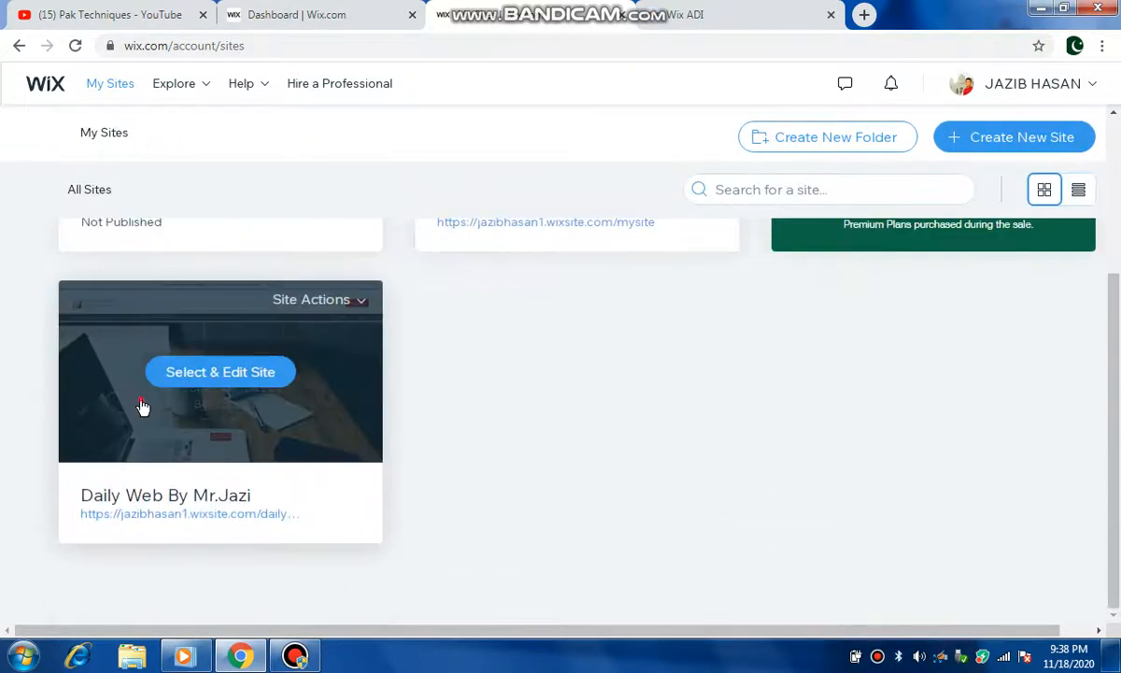
pyautogui.click(142, 407)
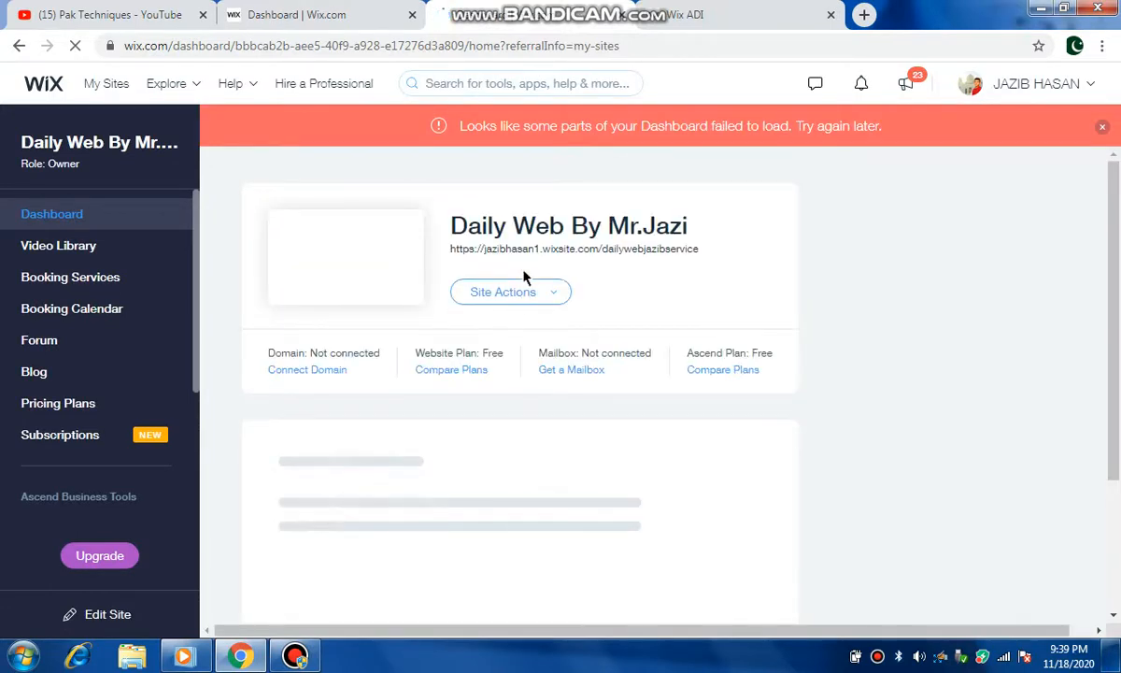
# Step: Open the live version of the Daily Web site and scroll through its sections
pyautogui.click(527, 296)
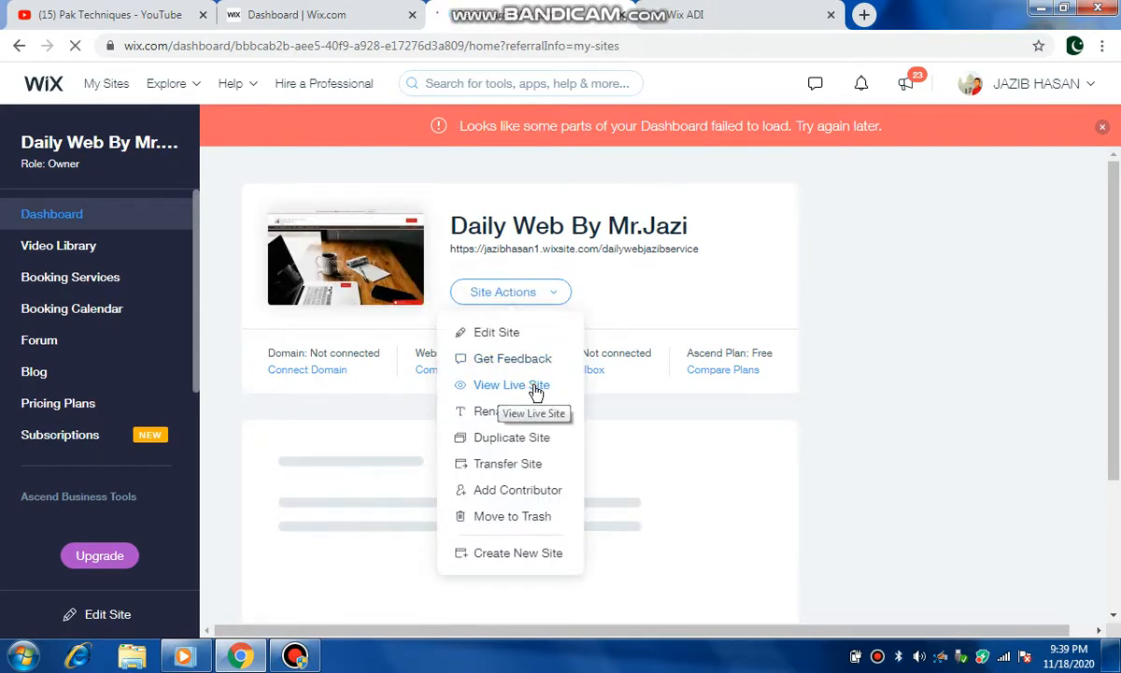
pyautogui.click(533, 387)
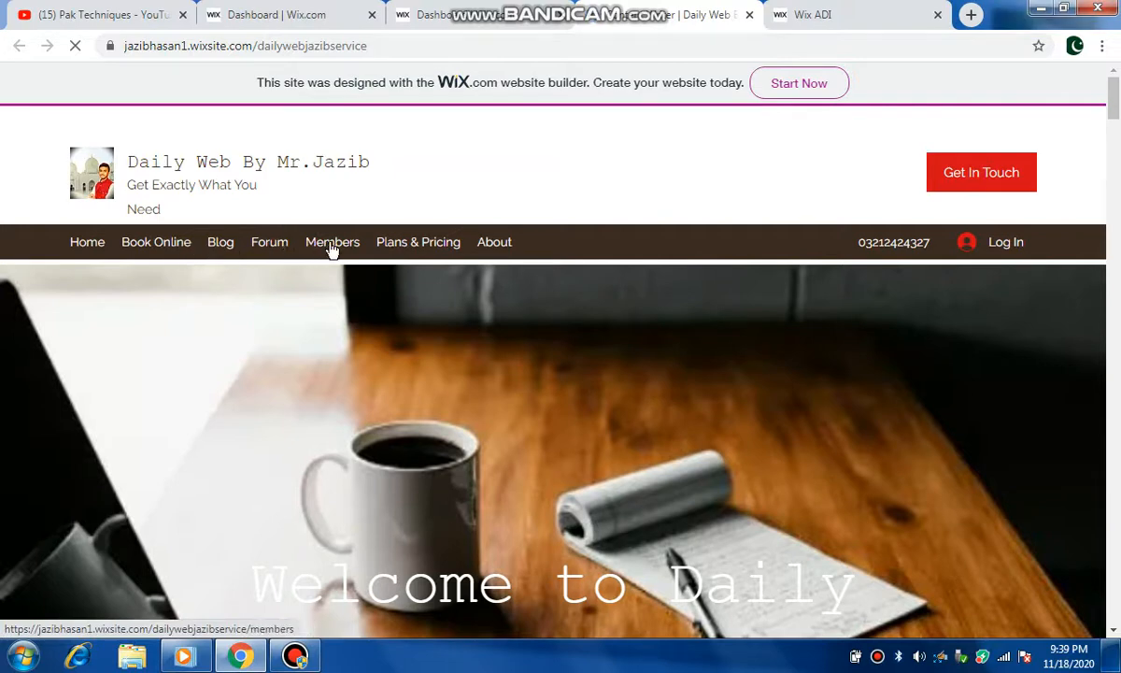
pyautogui.scroll(-4, 170, 302)
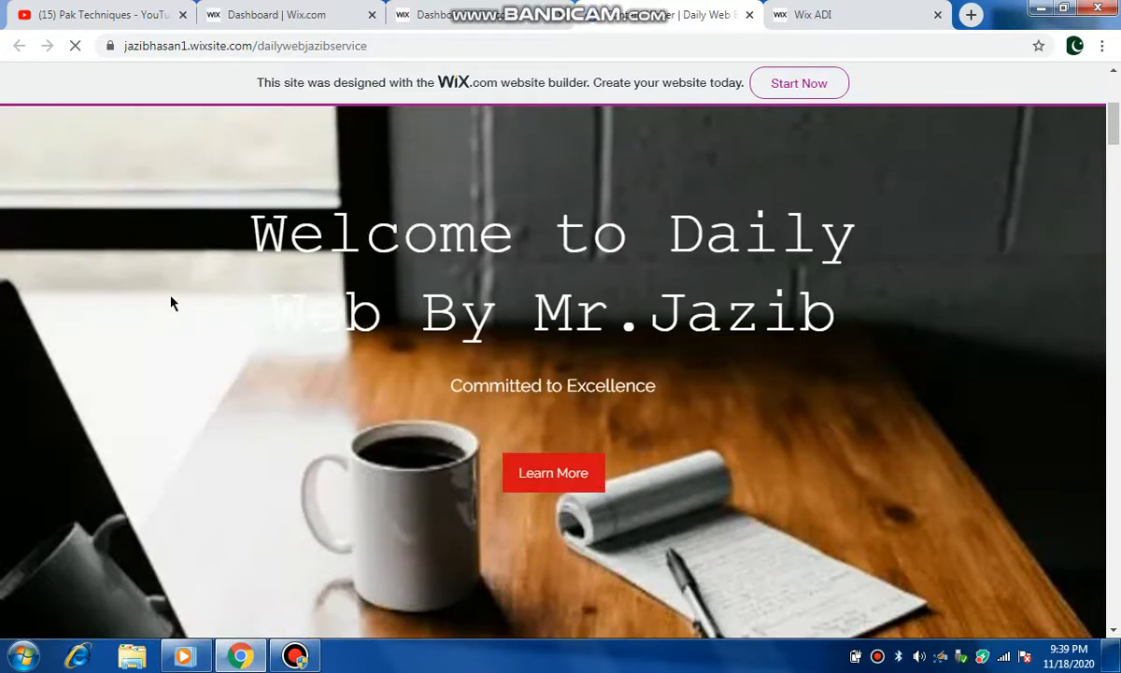
pyautogui.scroll(-2, 170, 302)
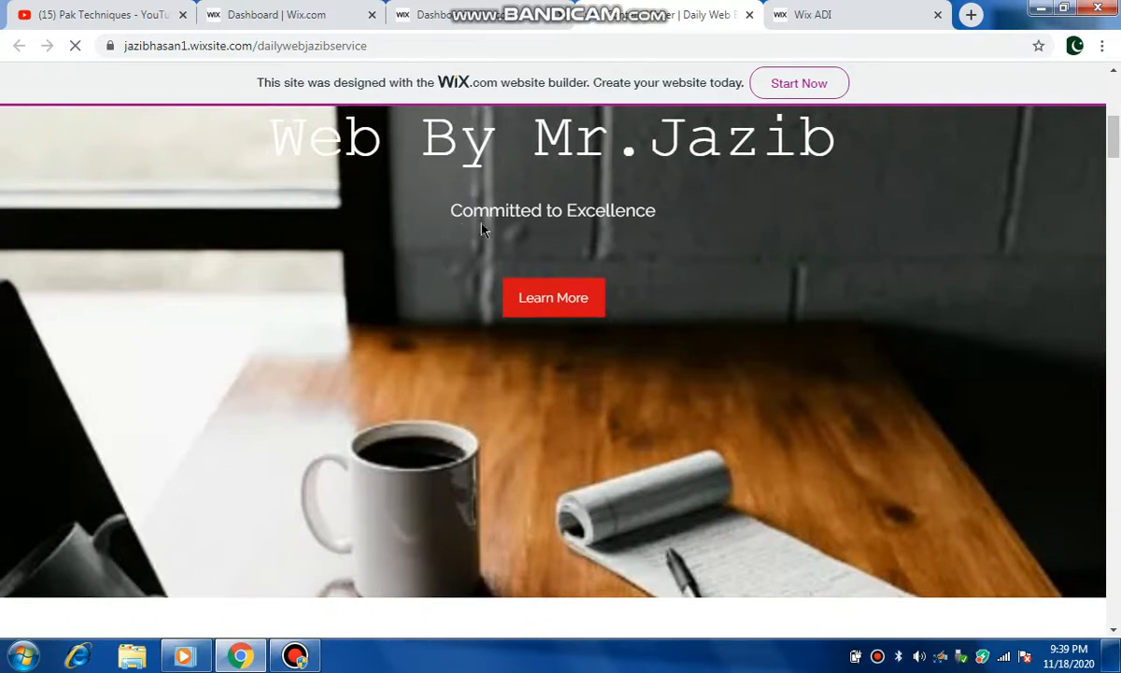
pyautogui.scroll(-8, 298, 432)
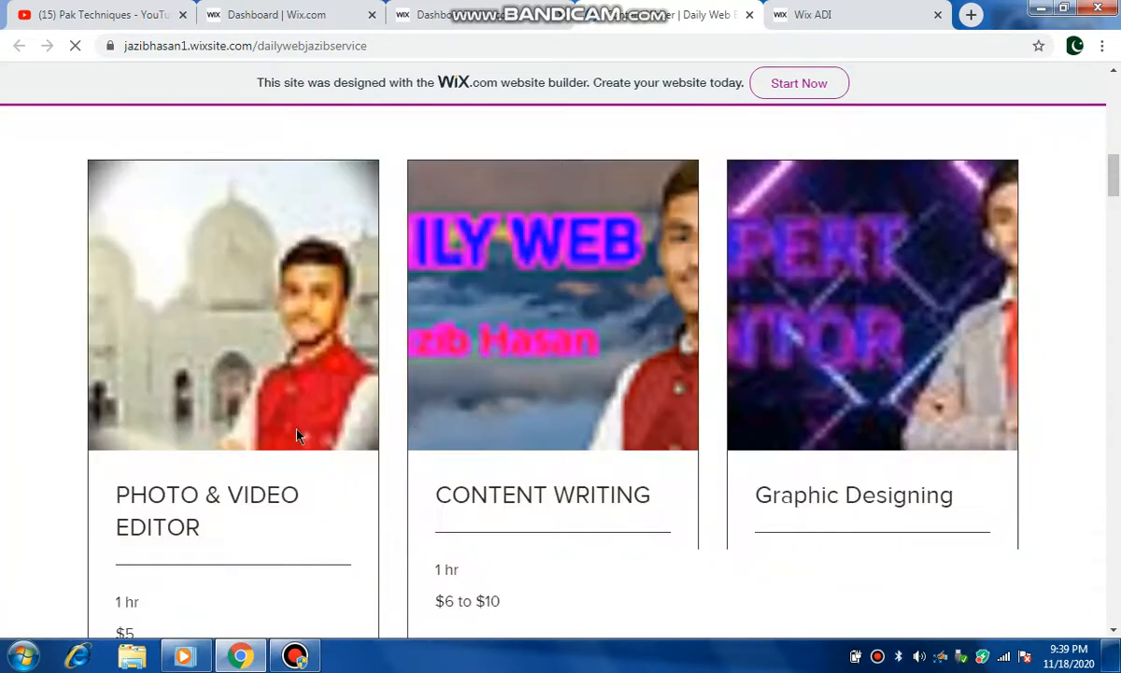
pyautogui.scroll(1, 298, 436)
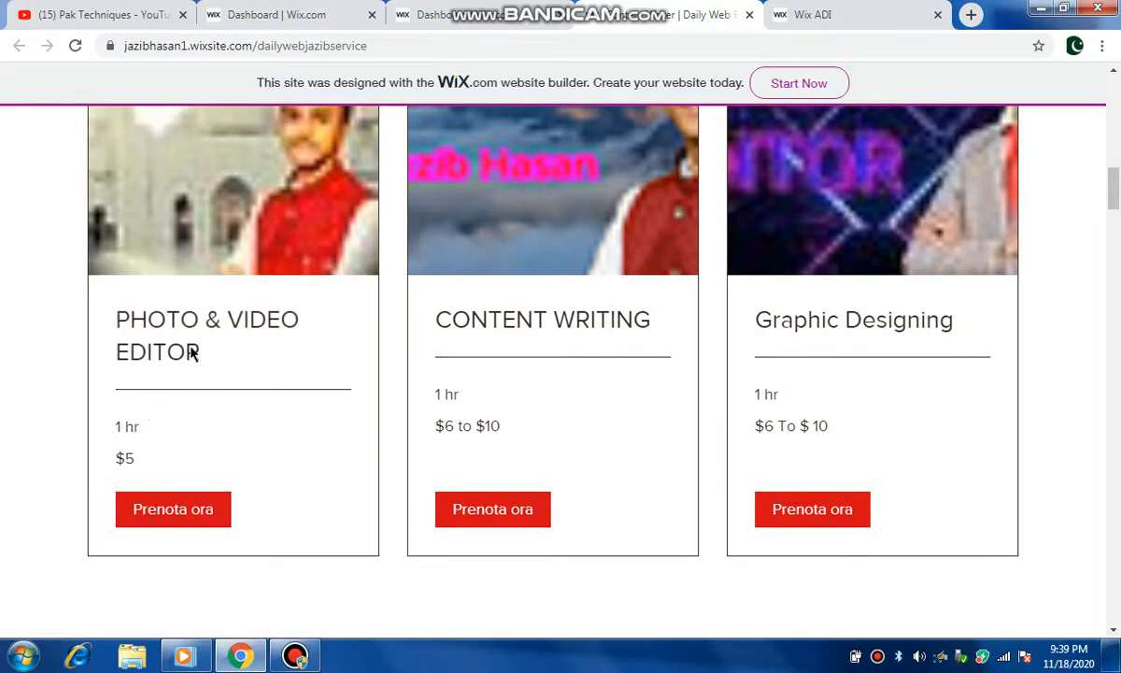
pyautogui.scroll(-1, 192, 354)
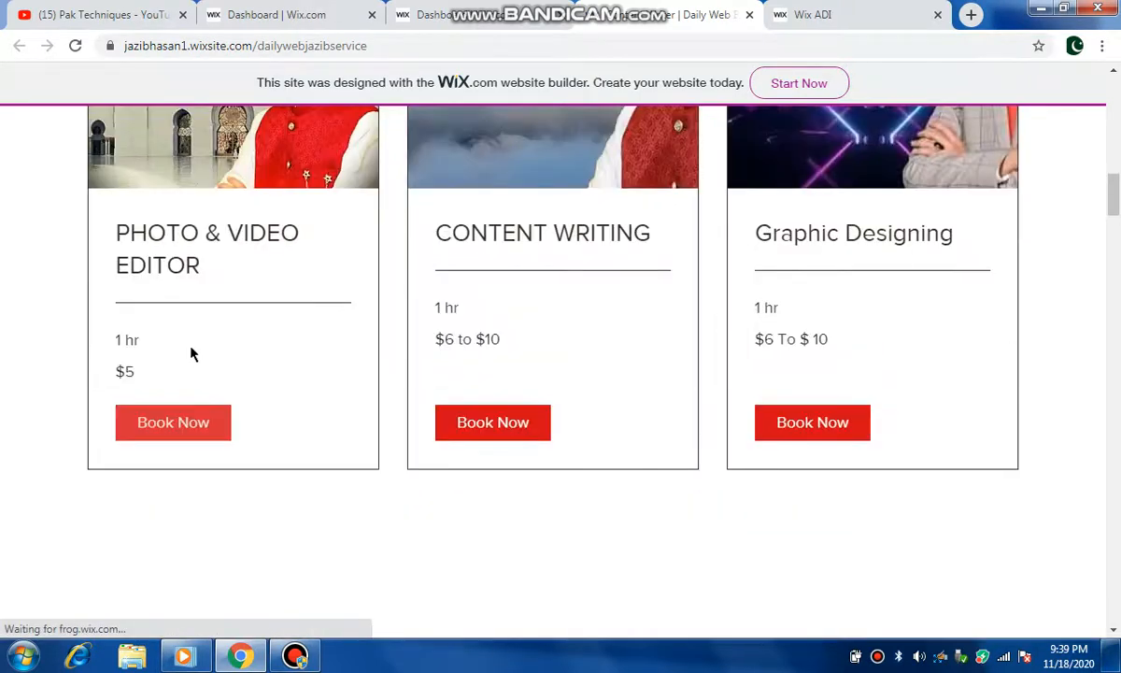
pyautogui.scroll(1, 192, 353)
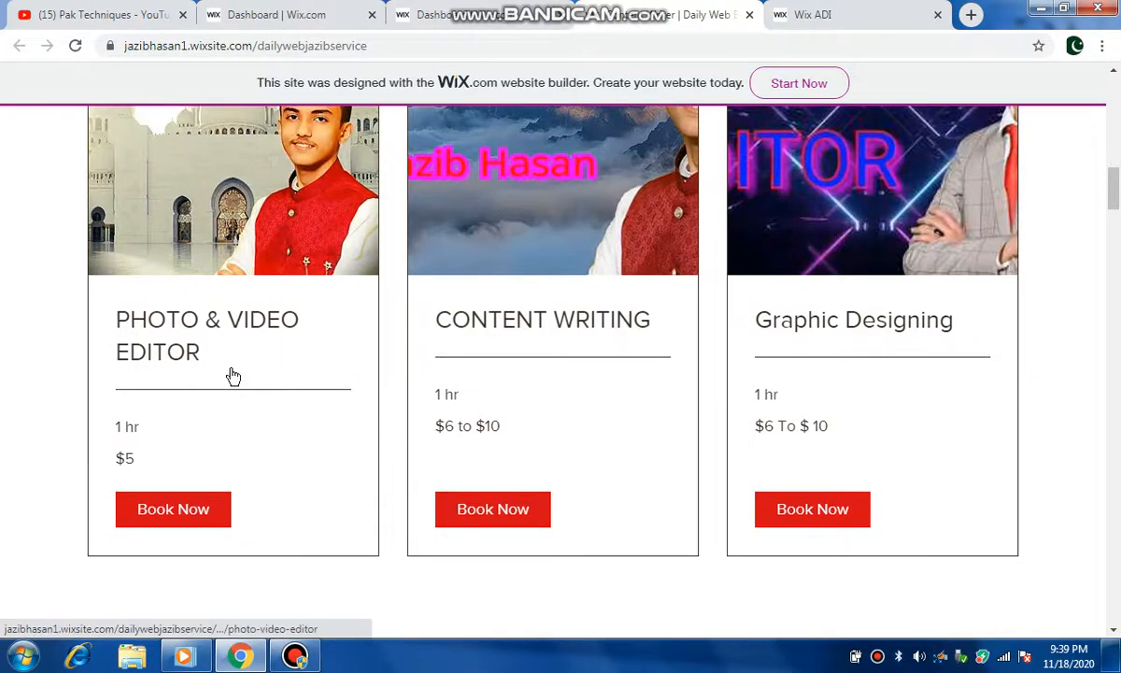
pyautogui.scroll(-3, 184, 376)
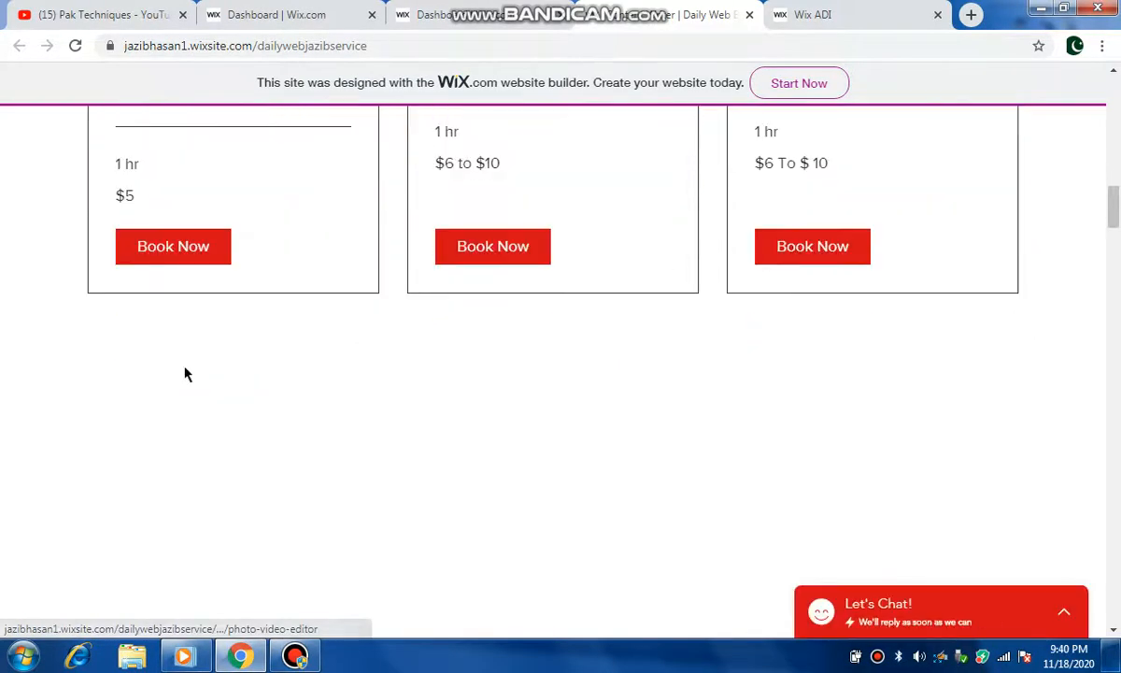
pyautogui.scroll(1, 185, 375)
pyautogui.scroll(-4, 196, 380)
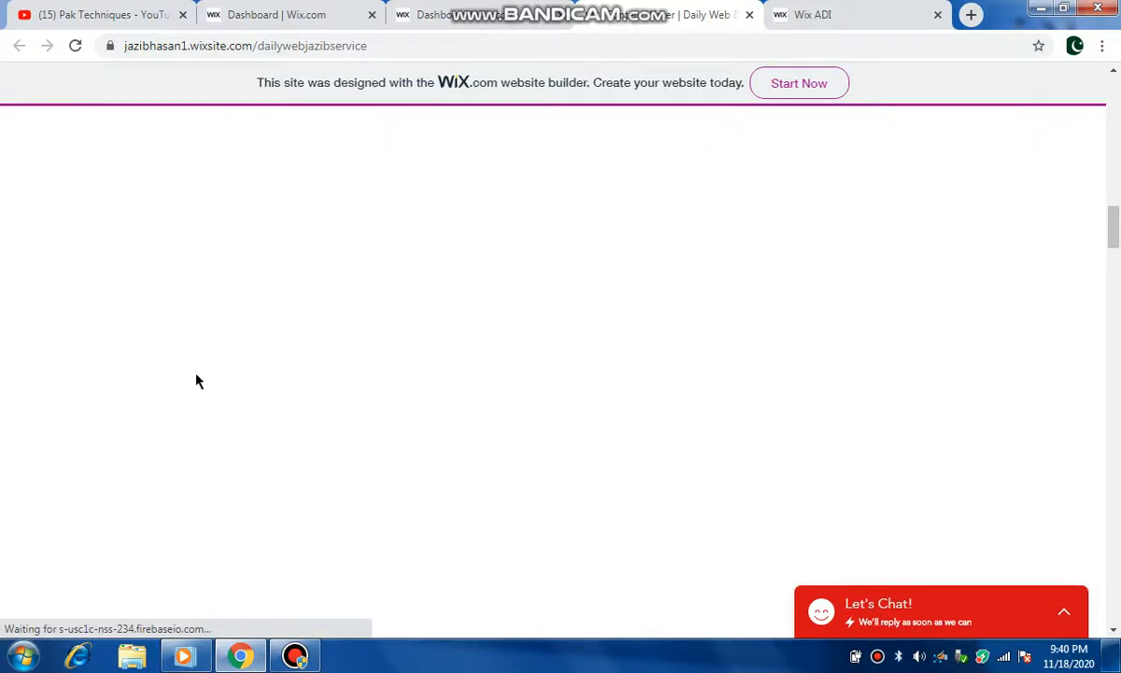
pyautogui.scroll(-5, 196, 381)
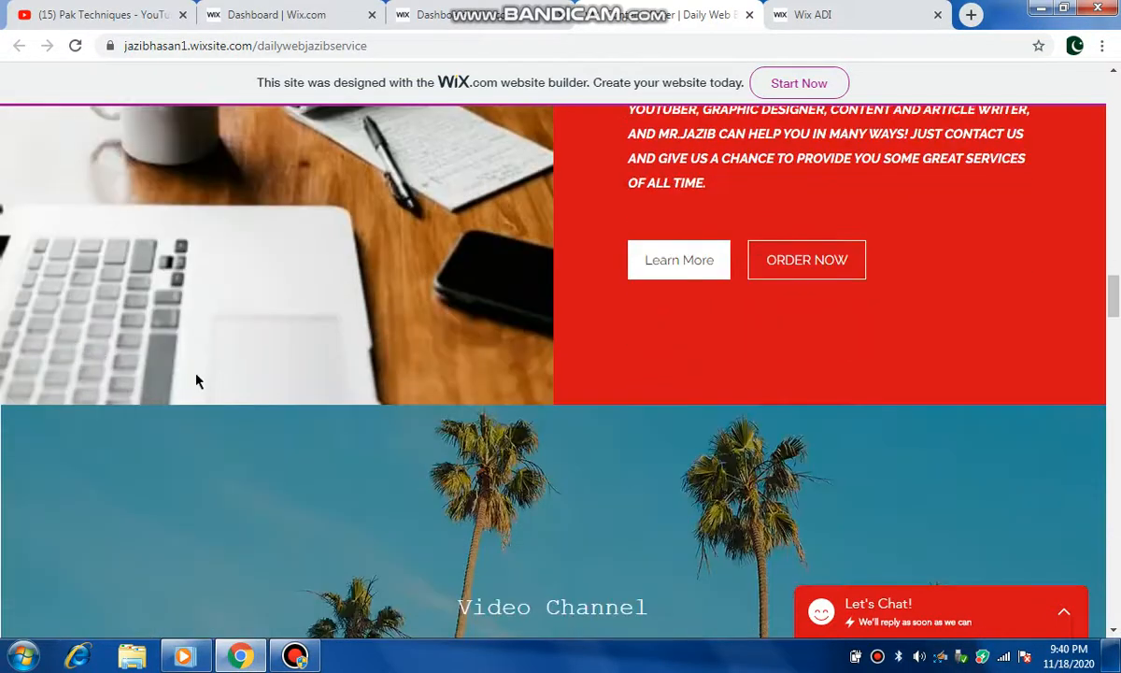
pyautogui.scroll(9, 196, 380)
pyautogui.scroll(-5, 196, 380)
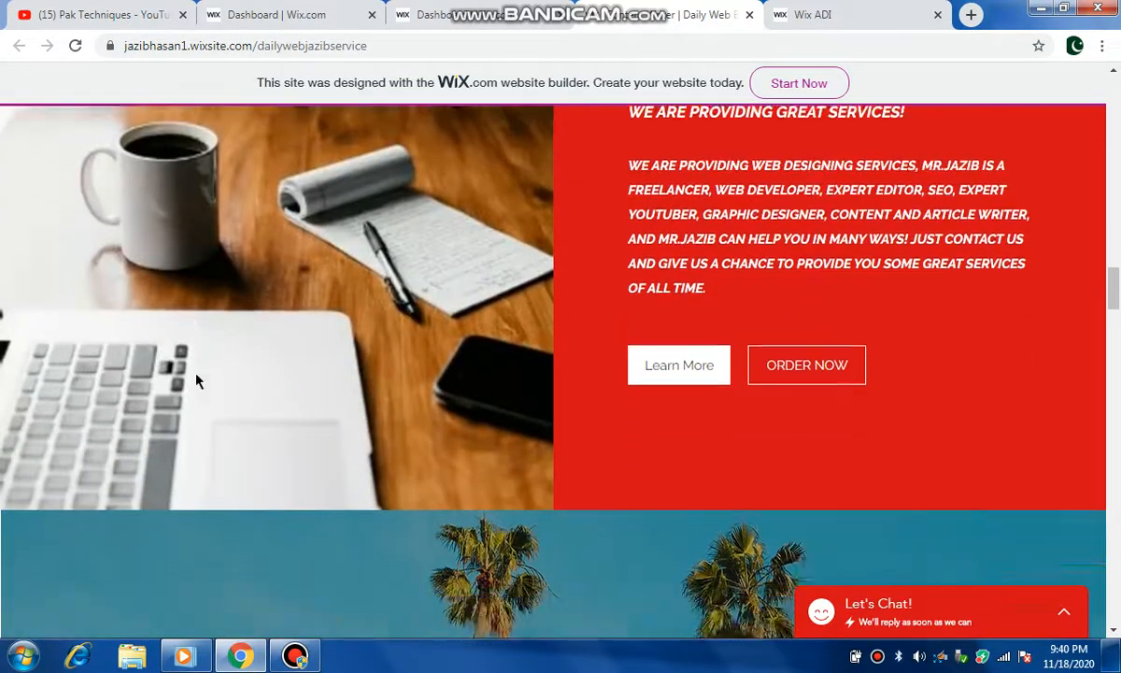
pyautogui.scroll(-3, 196, 380)
pyautogui.scroll(1, 196, 380)
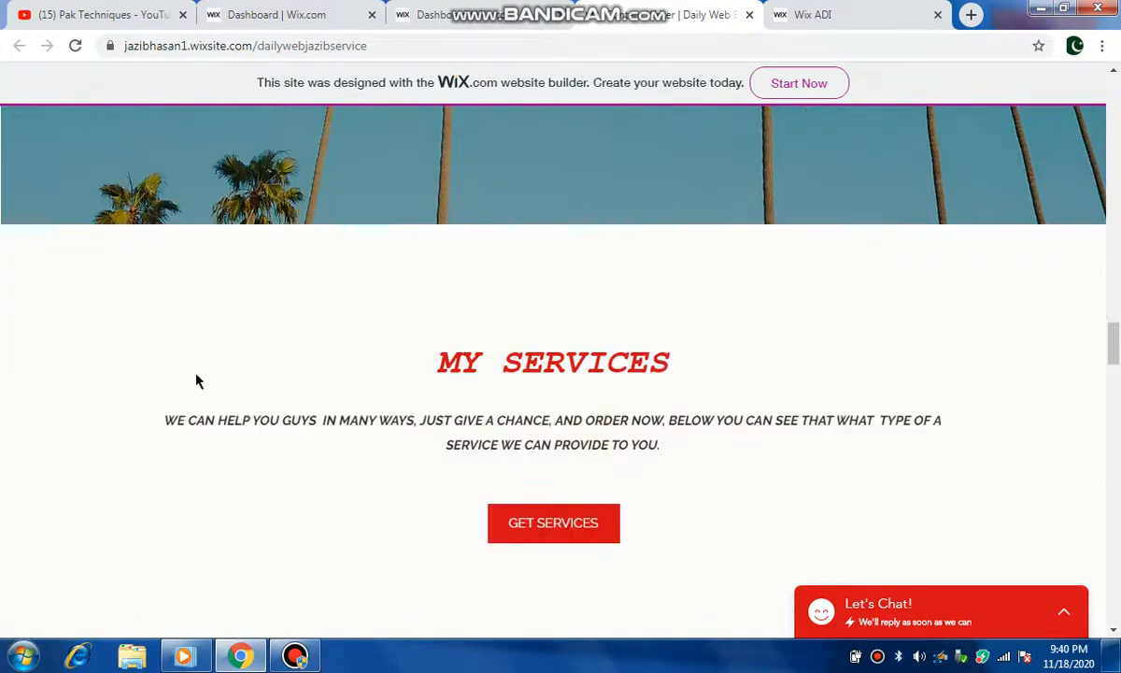
pyautogui.scroll(-6, 196, 381)
pyautogui.scroll(-8, 197, 380)
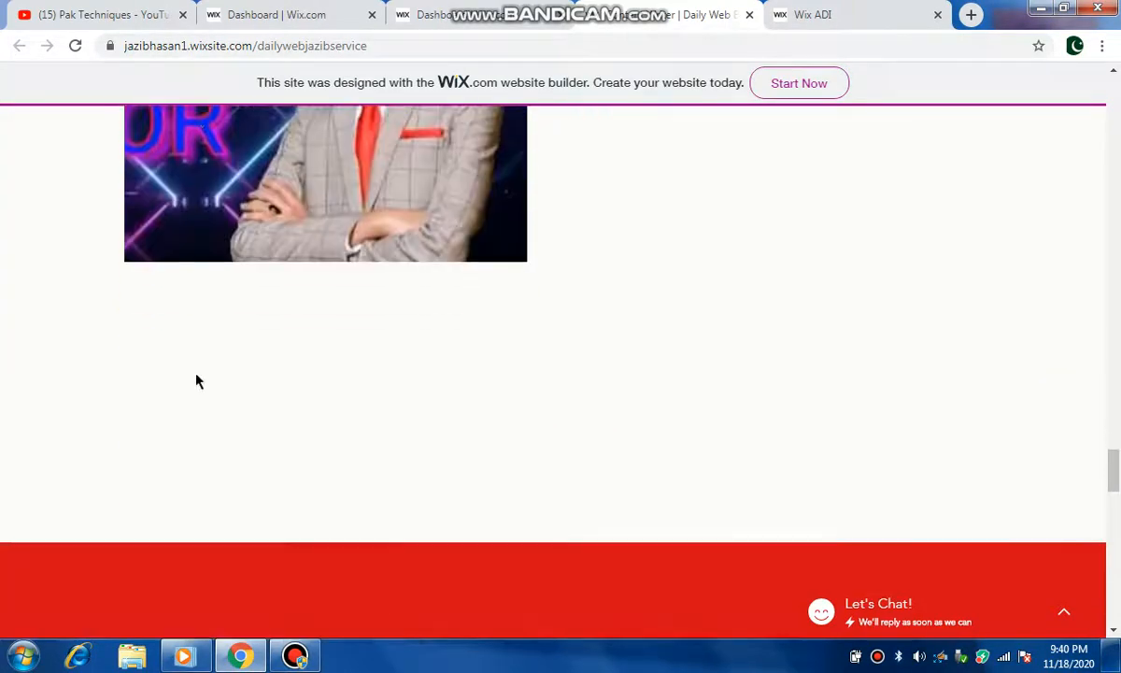
pyautogui.scroll(-10, 196, 380)
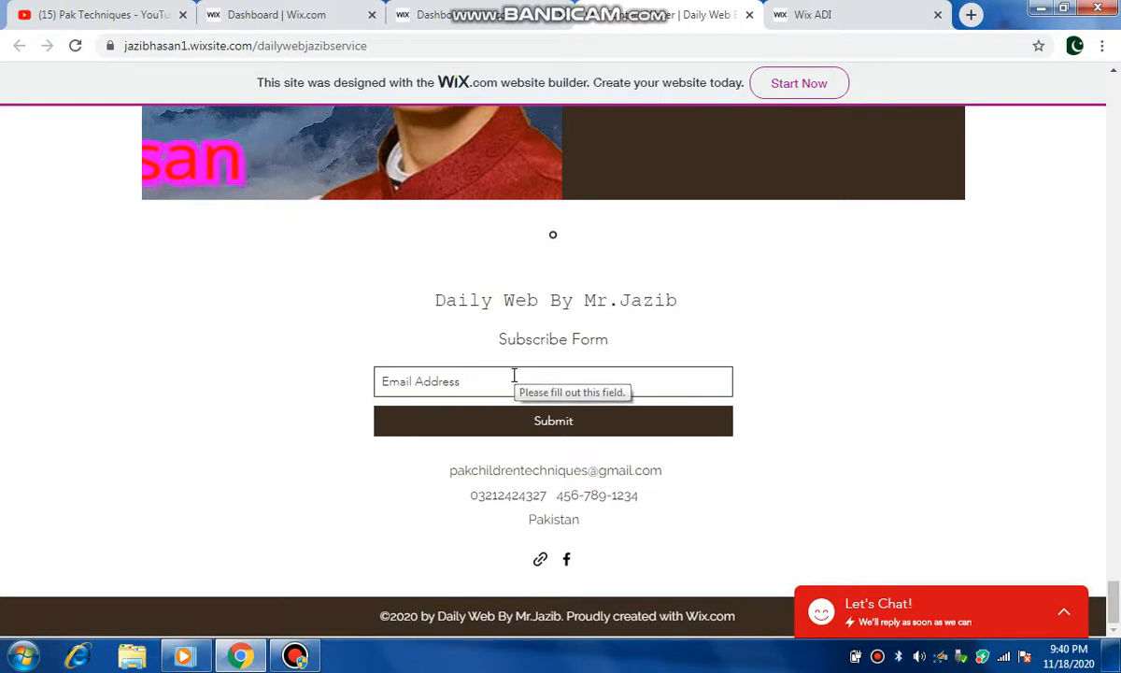
# Step: Close the extra dashboard tabs and return to the Wix ADI editor tab
pyautogui.click(803, 14)
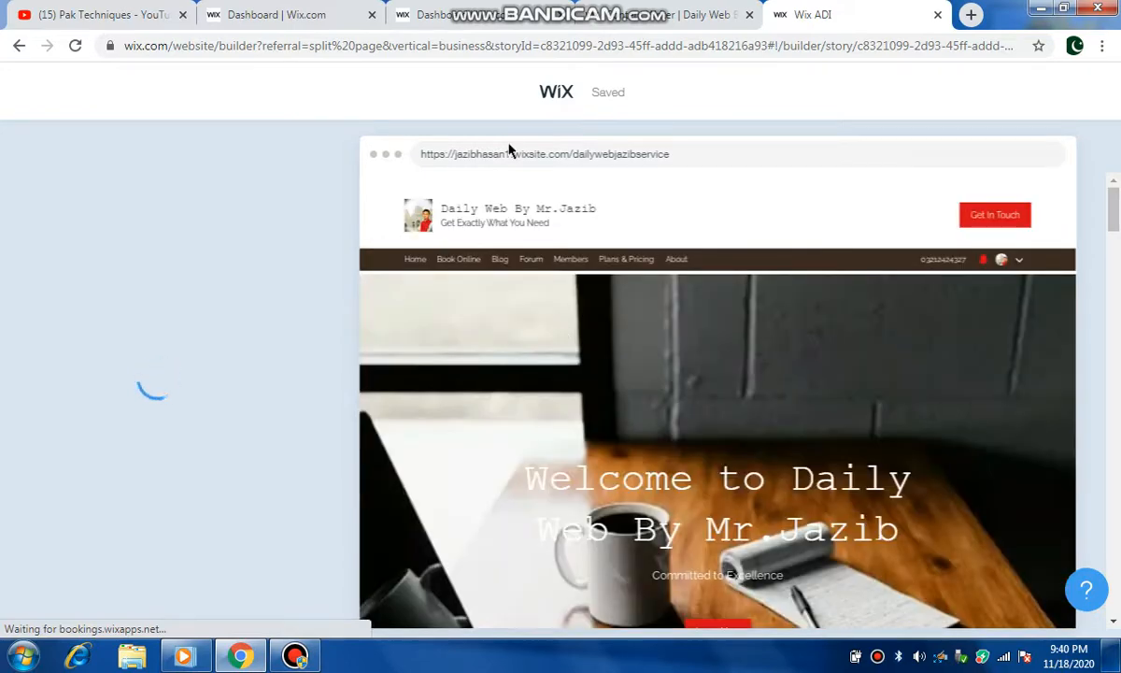
pyautogui.click(302, 19)
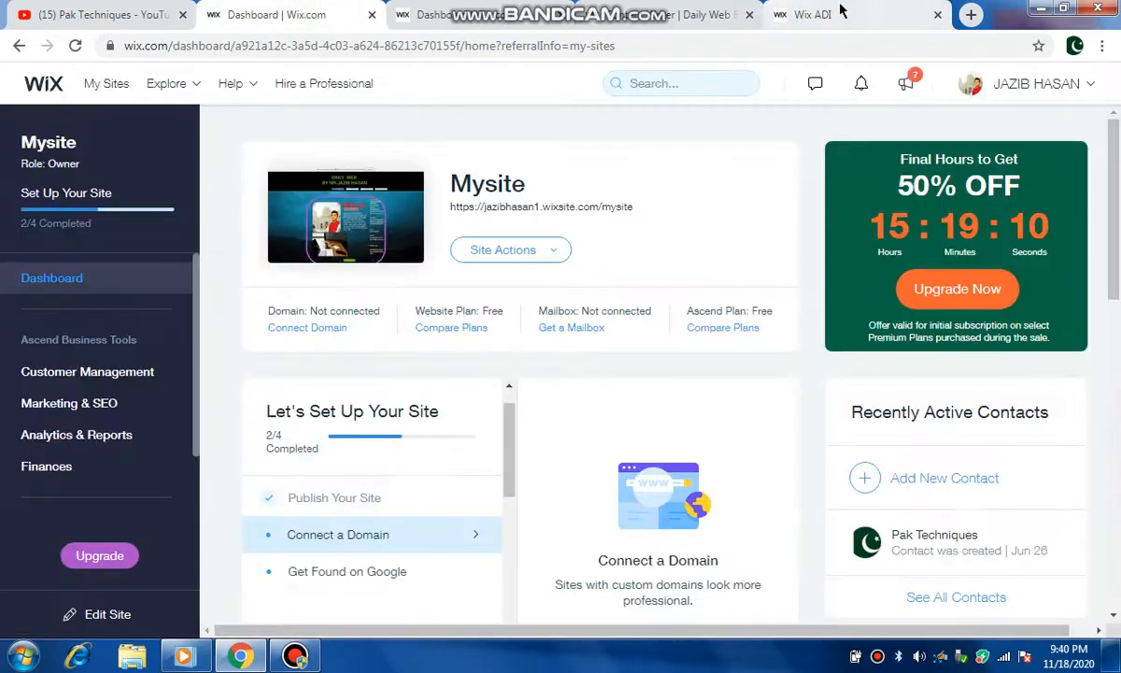
pyautogui.click(841, 11)
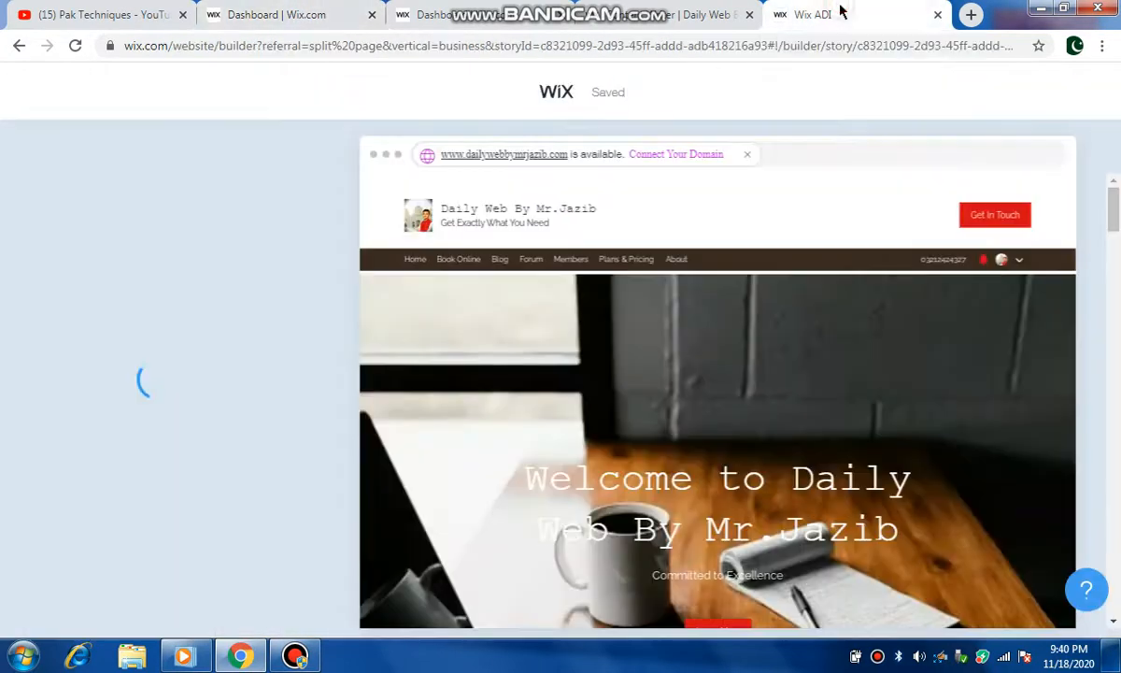
pyautogui.click(372, 17)
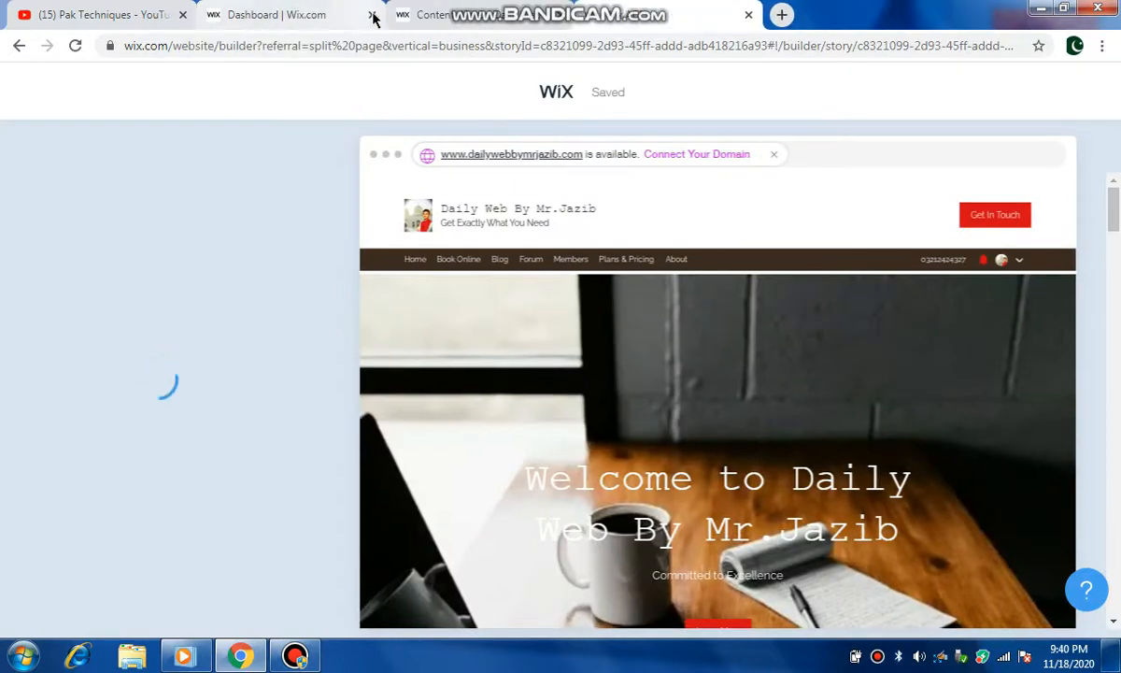
pyautogui.click(320, 25)
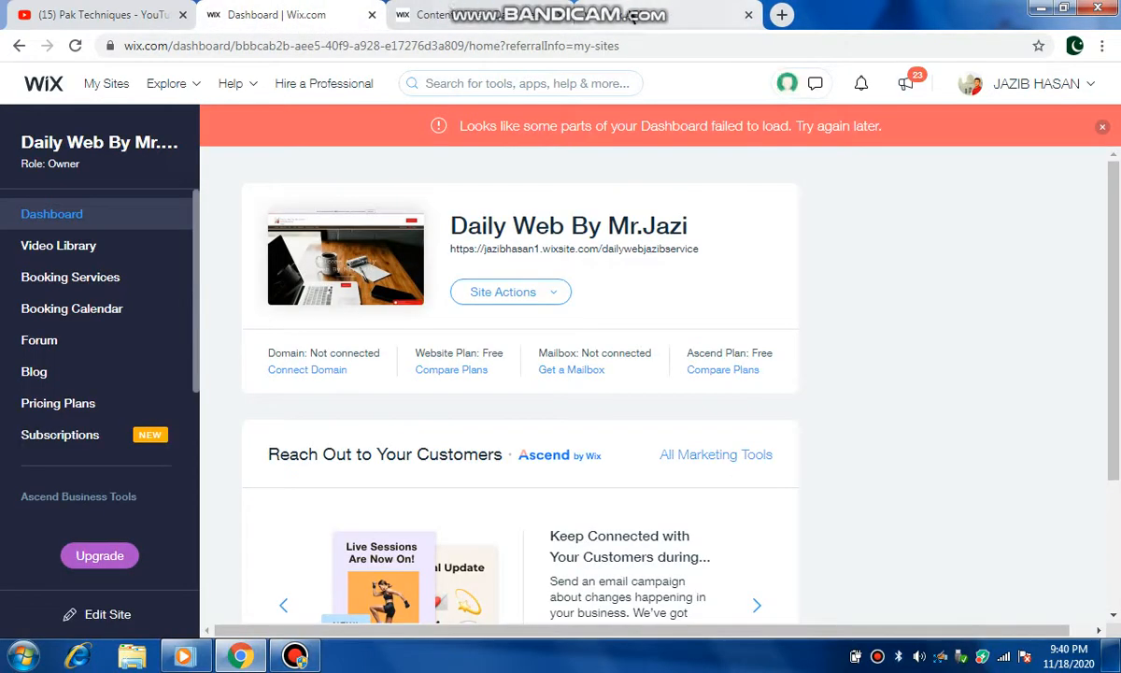
pyautogui.click(372, 14)
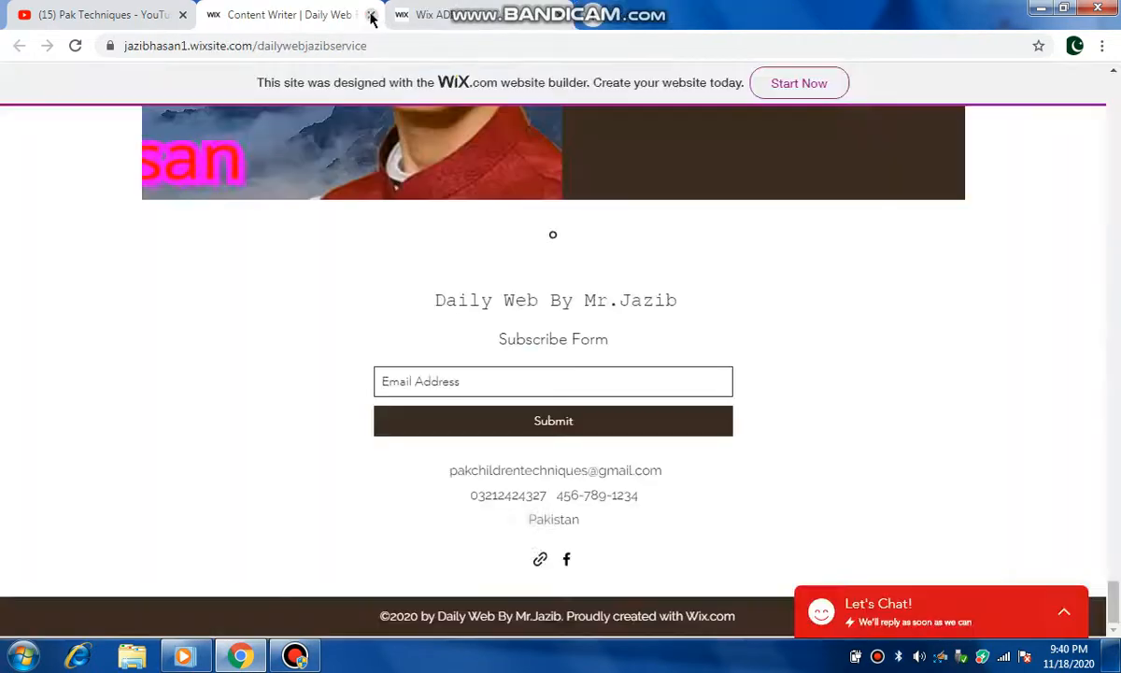
pyautogui.click(425, 9)
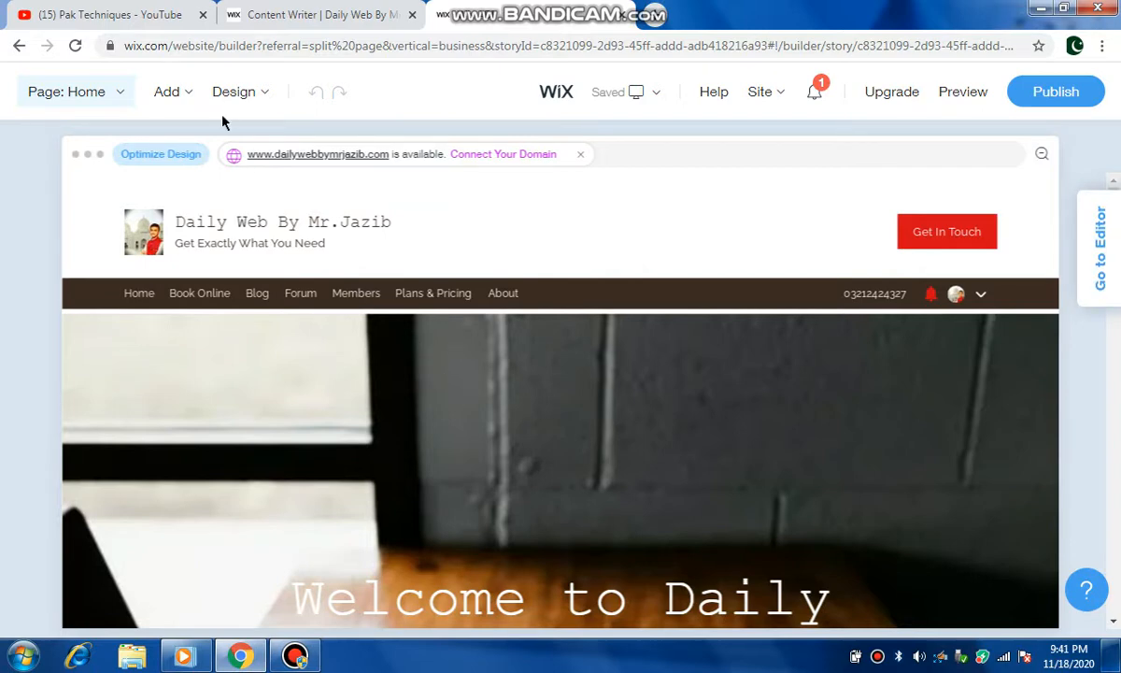
pyautogui.click(184, 99)
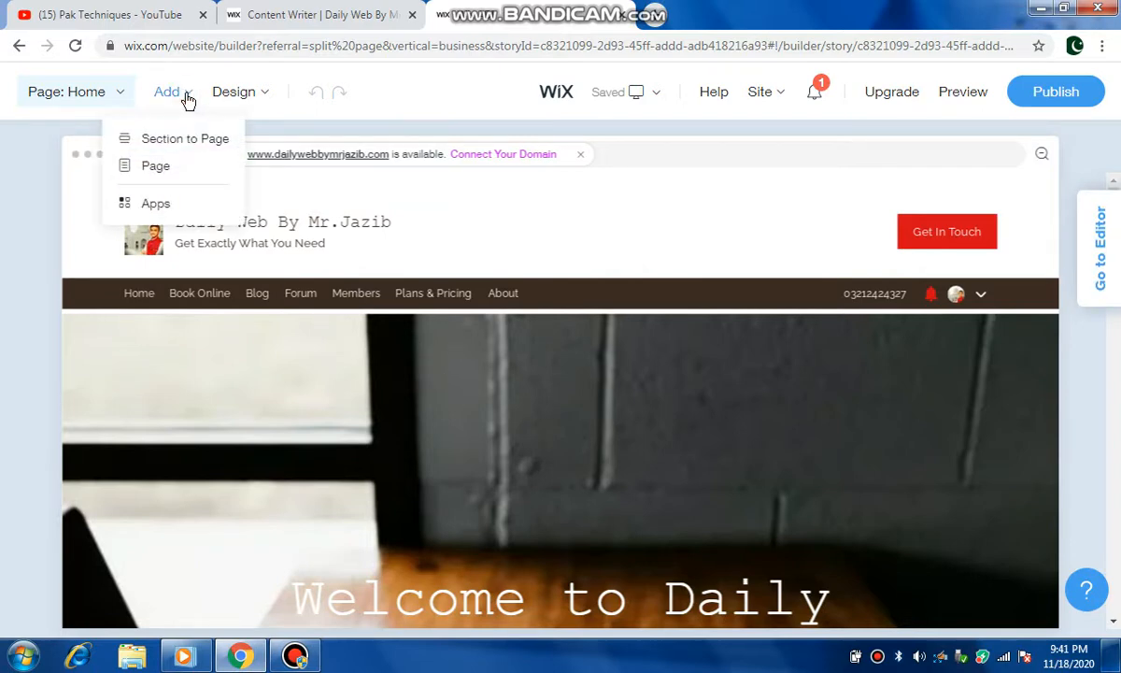
pyautogui.moveTo(190, 98)
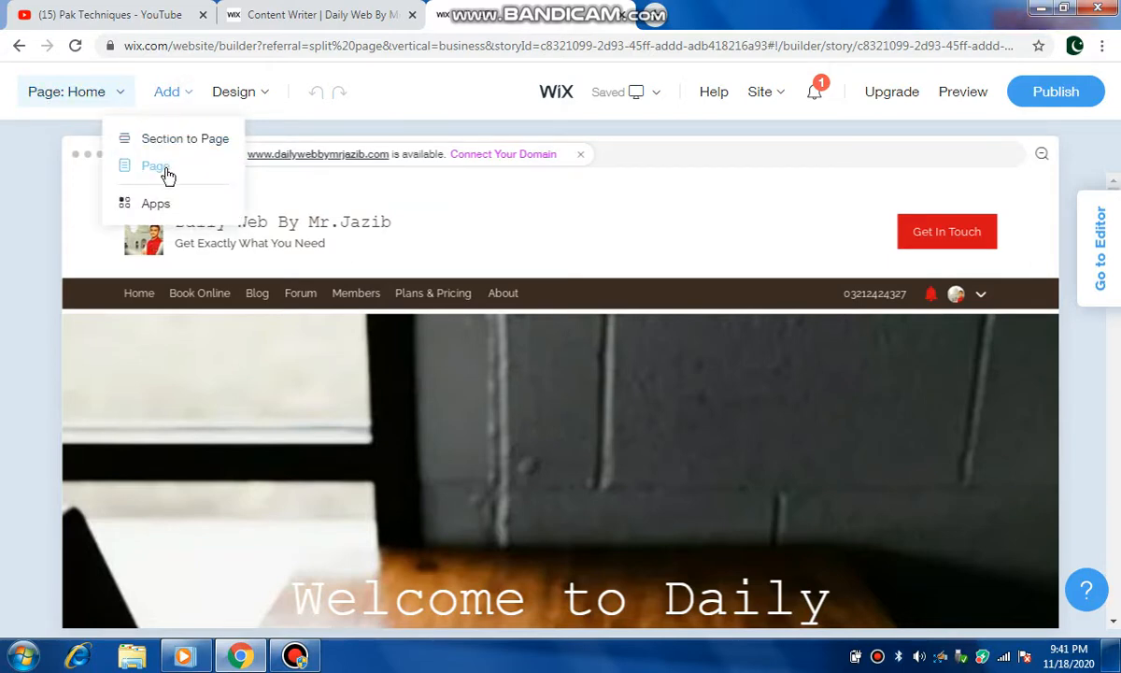
pyautogui.moveTo(249, 101)
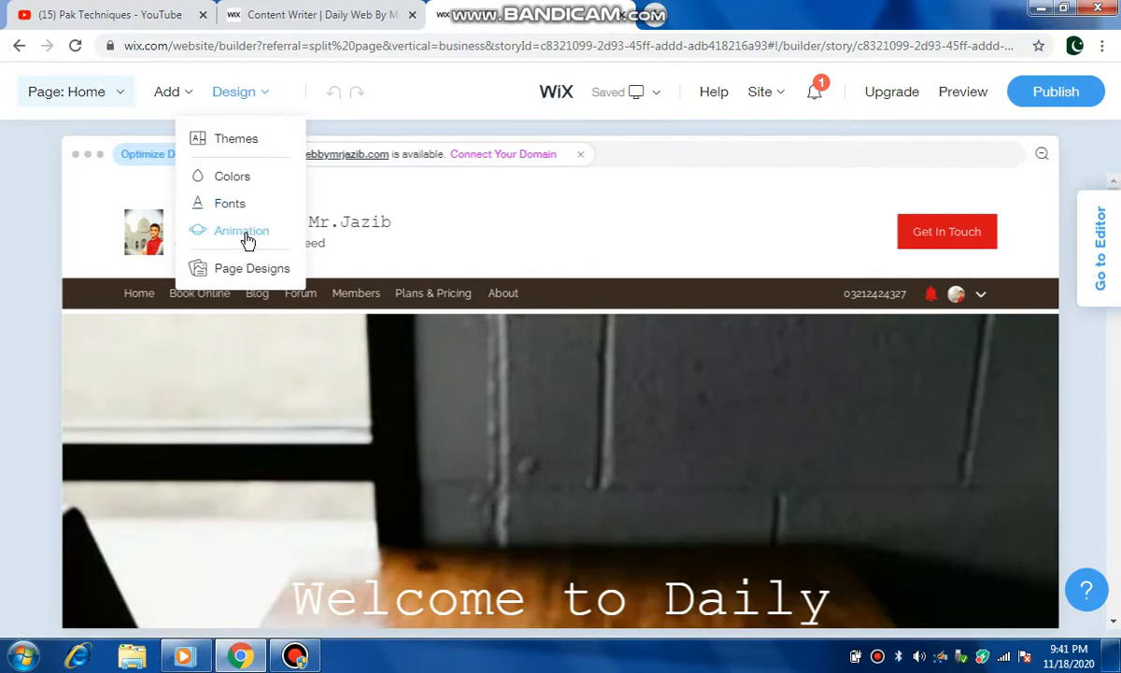
# Step: Open the site animation design settings and choose the Fade animation type
pyautogui.click(245, 234)
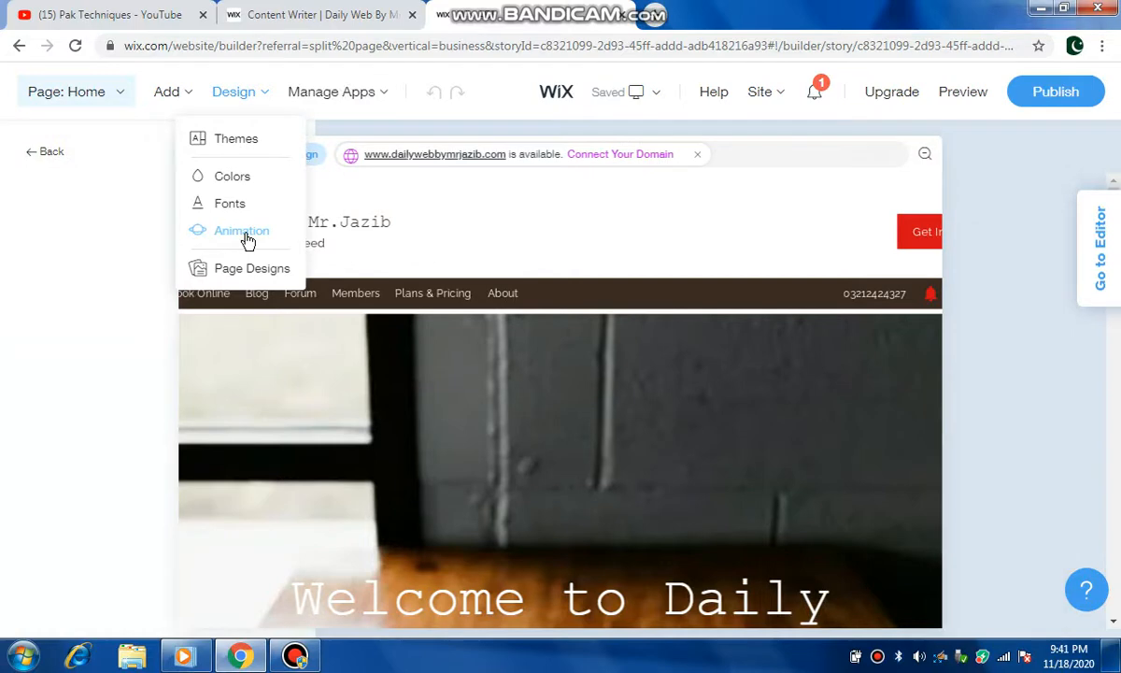
pyautogui.click(244, 237)
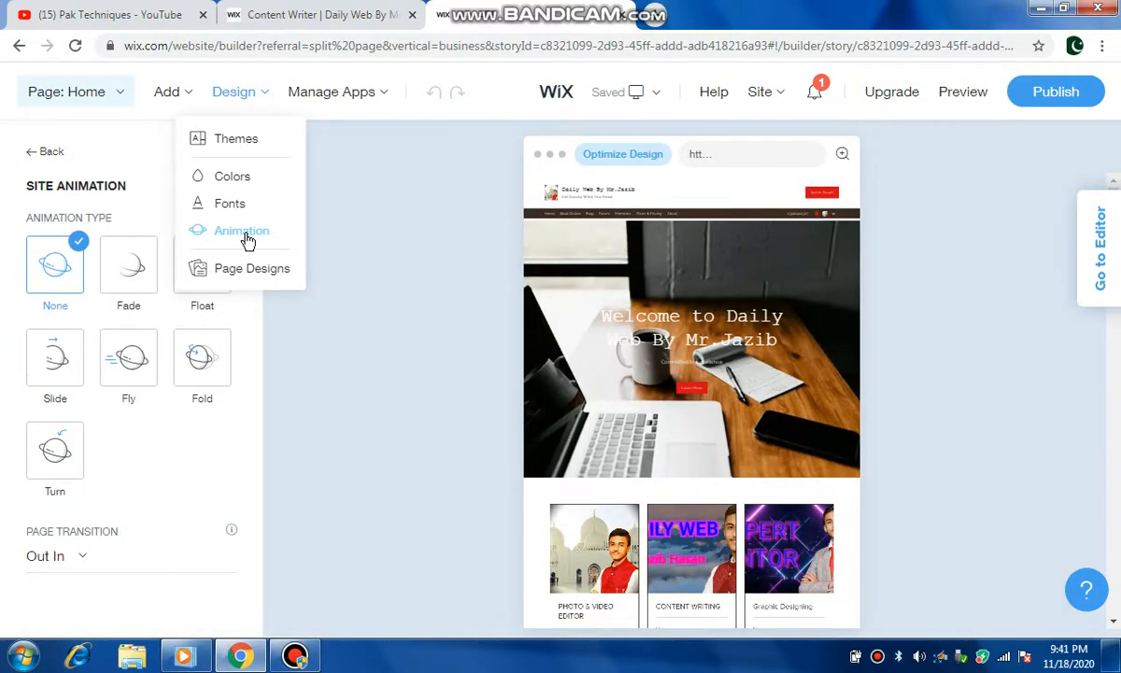
pyautogui.click(131, 288)
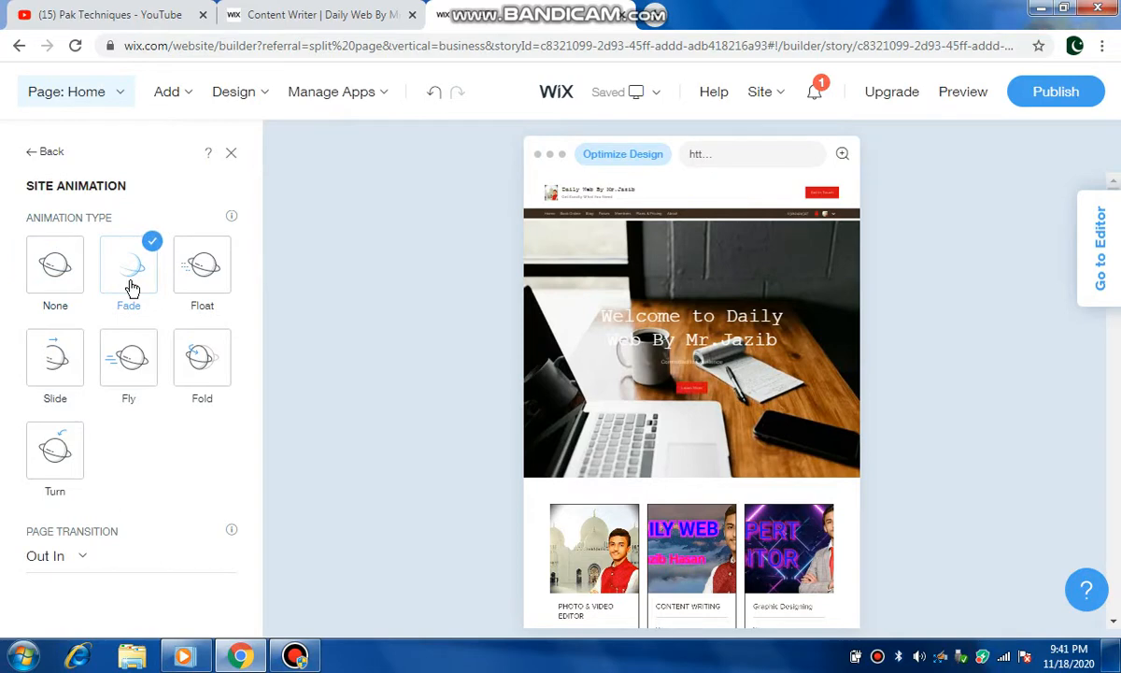
# Step: Try the Float and Slide animation types, then set the site animation to Turn
pyautogui.click(200, 276)
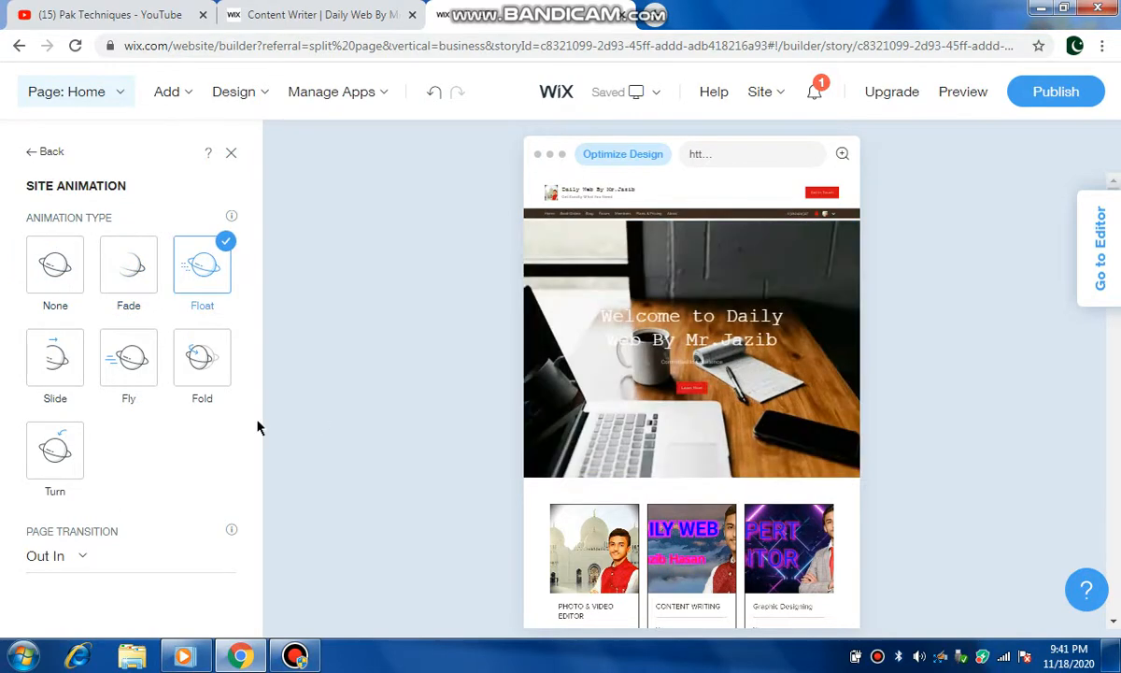
pyautogui.click(42, 364)
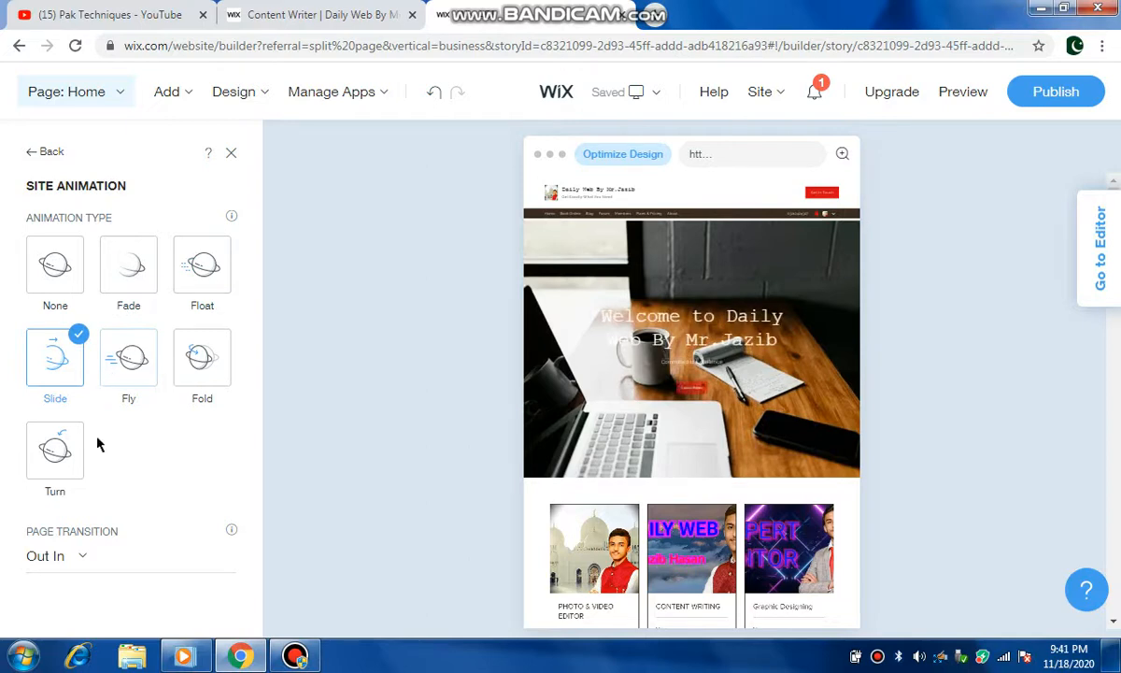
pyautogui.moveTo(729, 380)
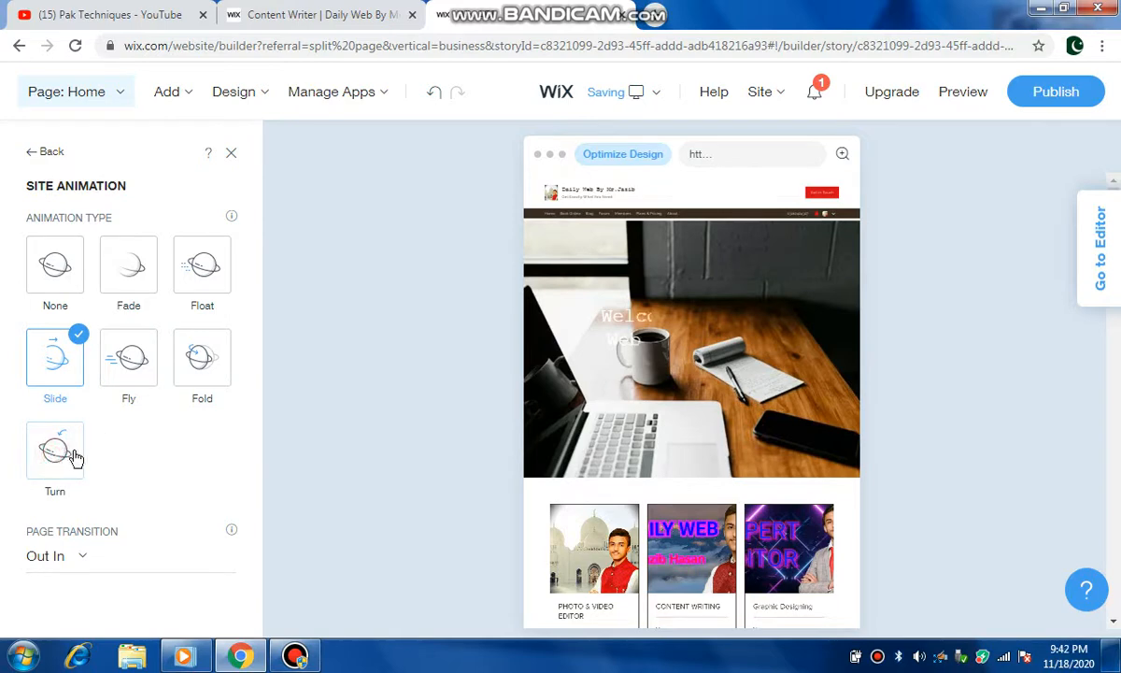
pyautogui.click(72, 456)
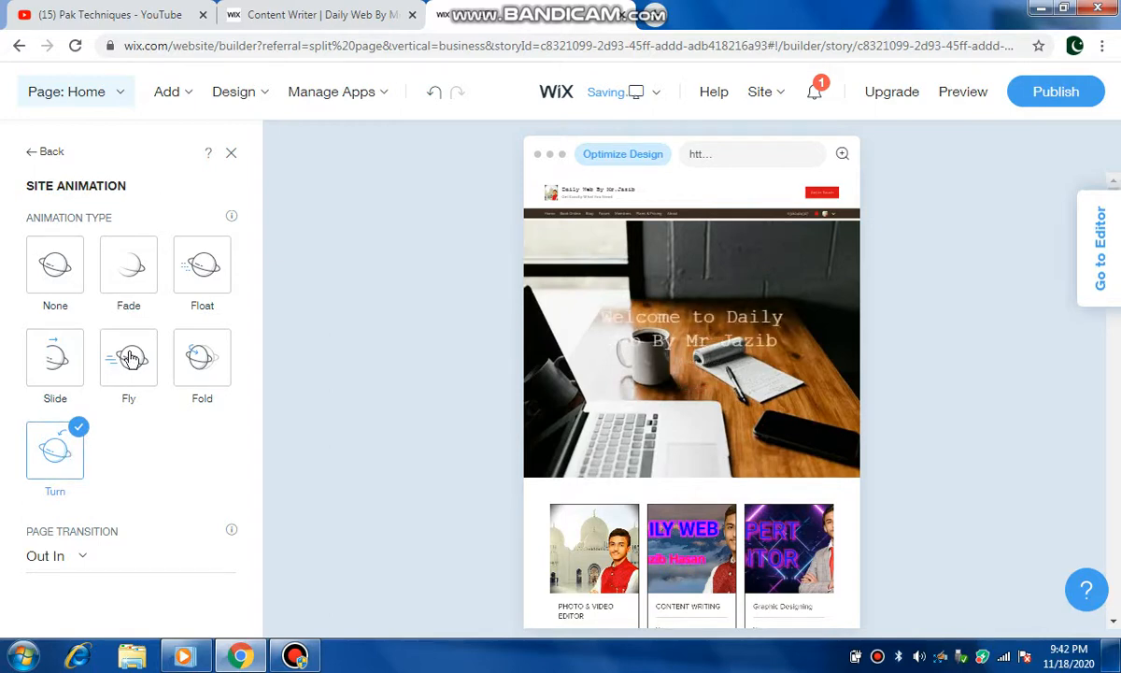
# Step: Open the page manager and browse through the site's list of pages
pyautogui.click(129, 94)
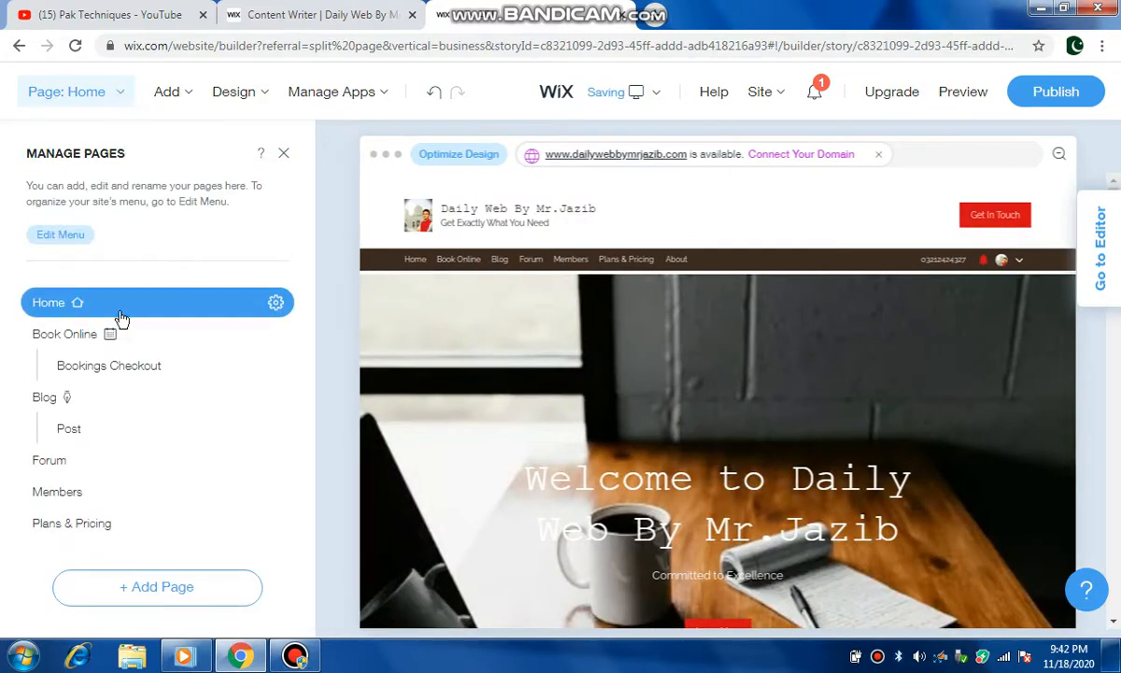
pyautogui.scroll(-5, 69, 388)
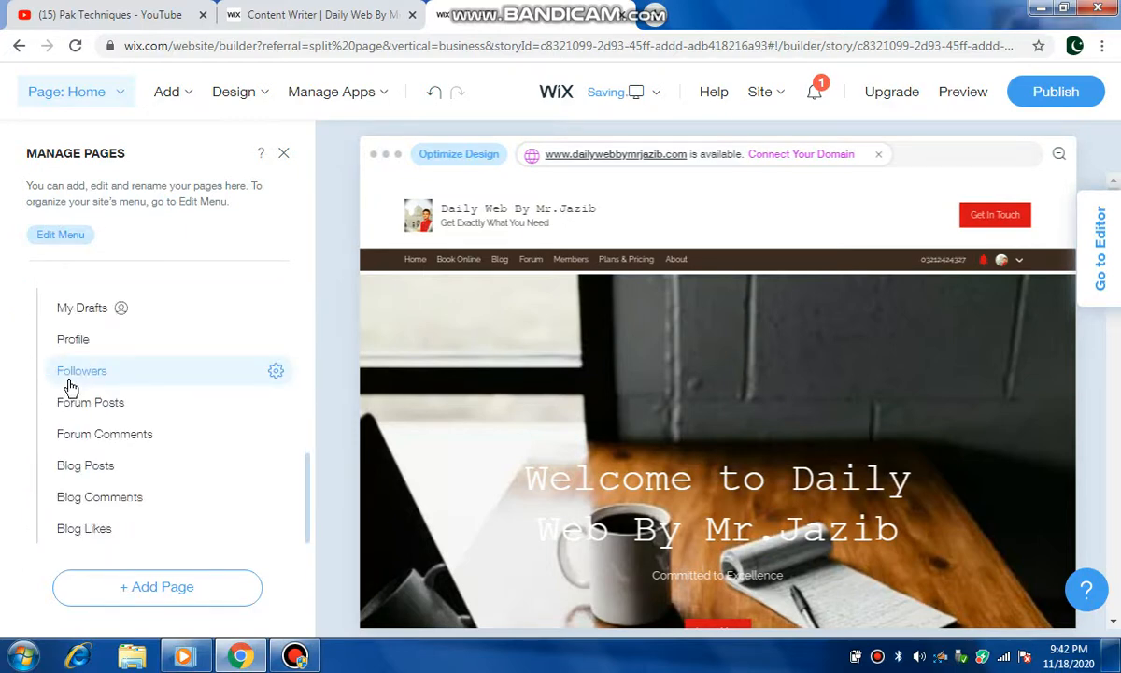
pyautogui.scroll(5, 70, 387)
pyautogui.scroll(-5, 70, 388)
pyautogui.scroll(5, 70, 388)
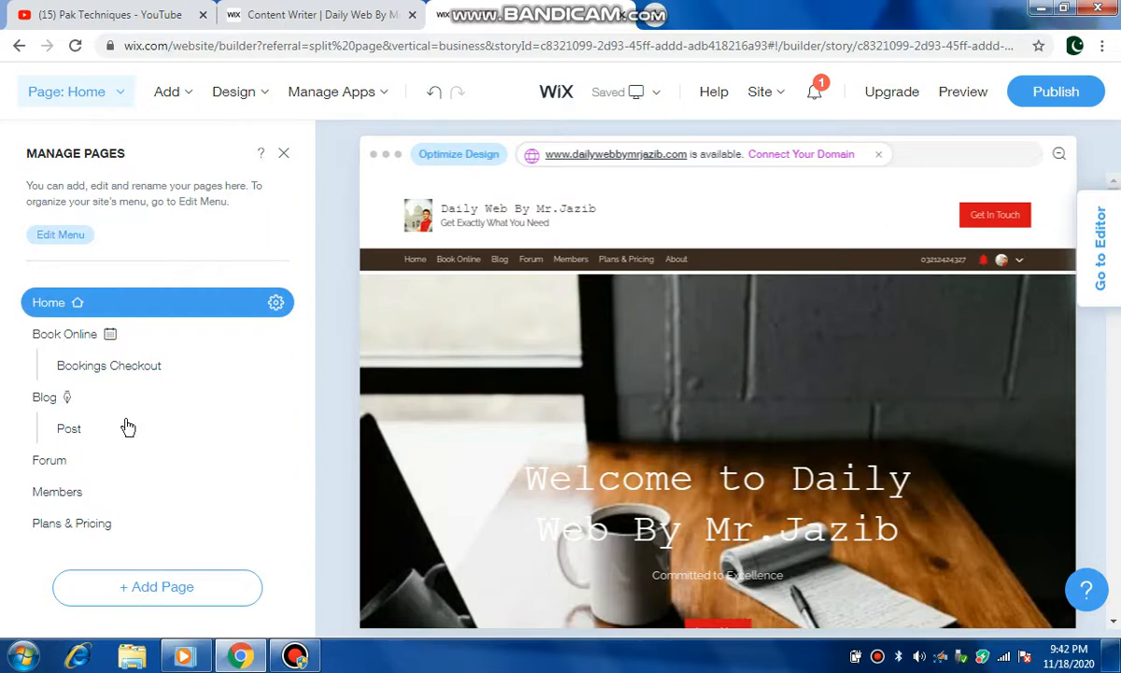
pyautogui.scroll(-5, 98, 516)
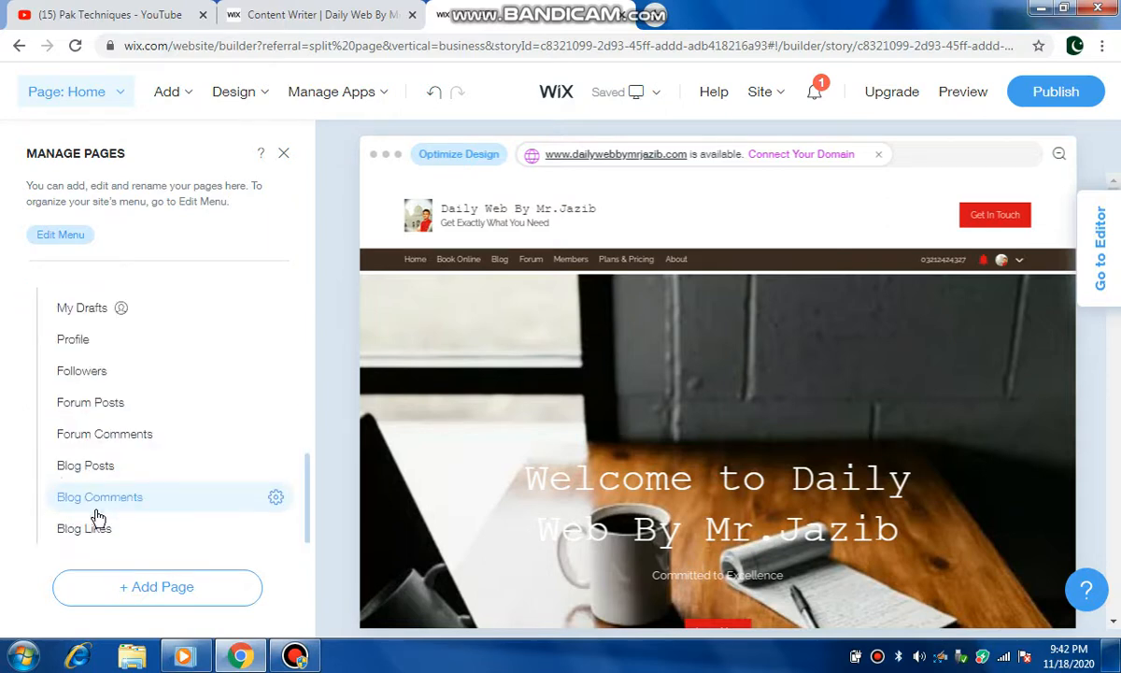
pyautogui.click(174, 104)
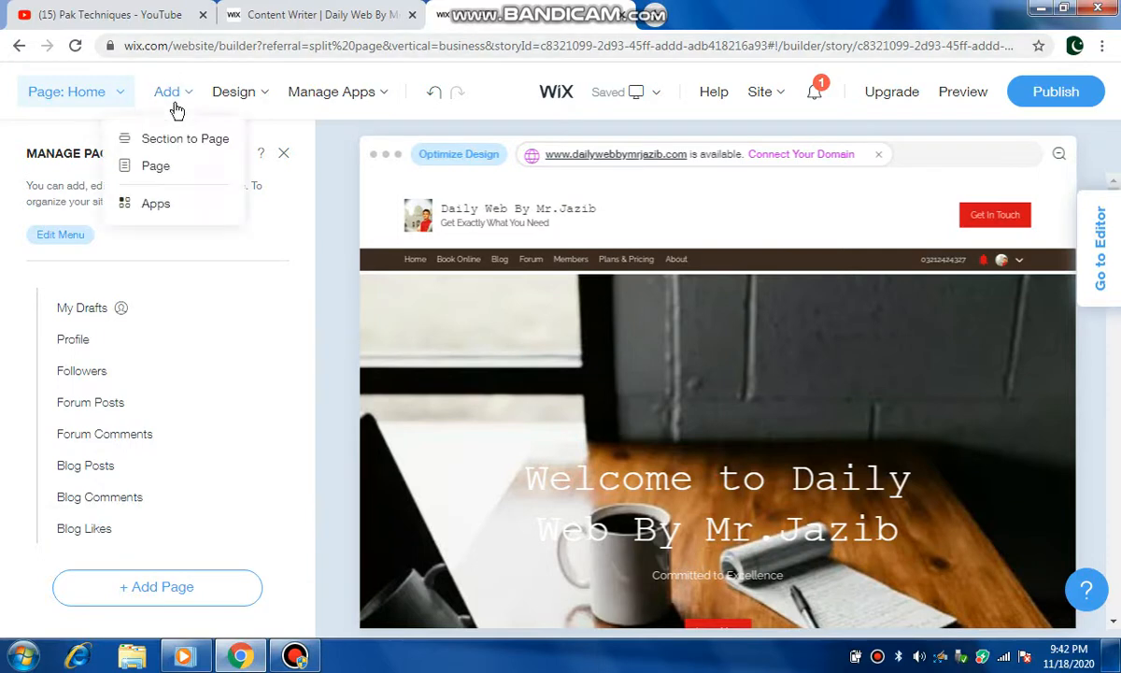
# Step: Open the site themes, browse the available themes and apply the Breeze theme
pyautogui.click(267, 93)
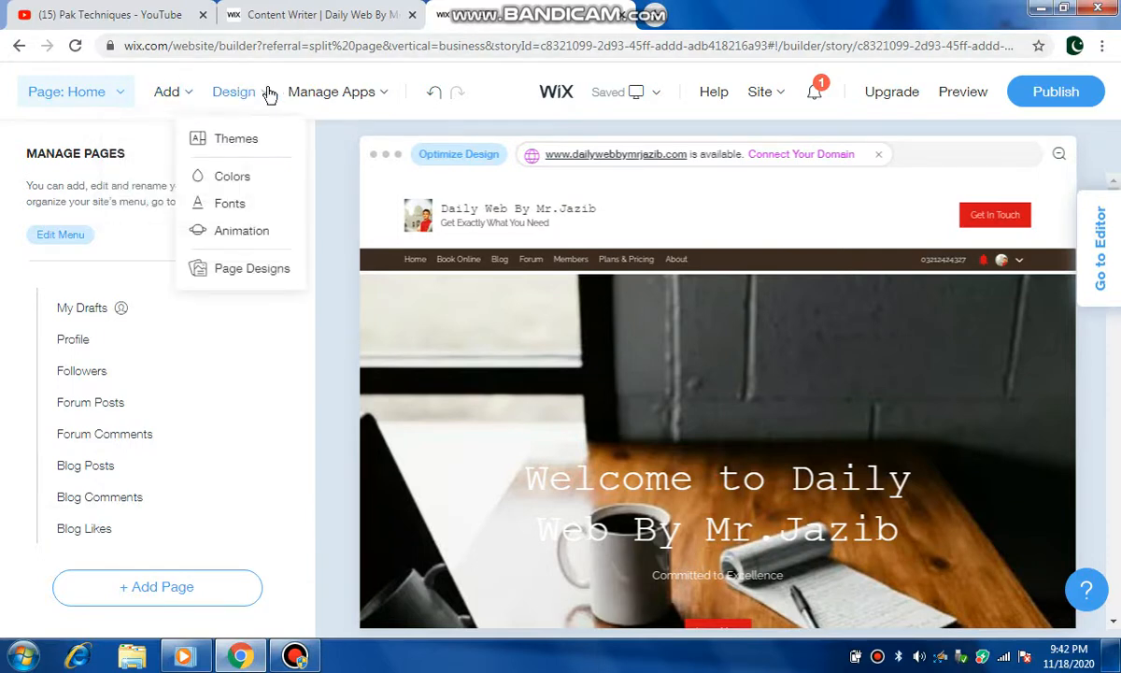
pyautogui.click(238, 140)
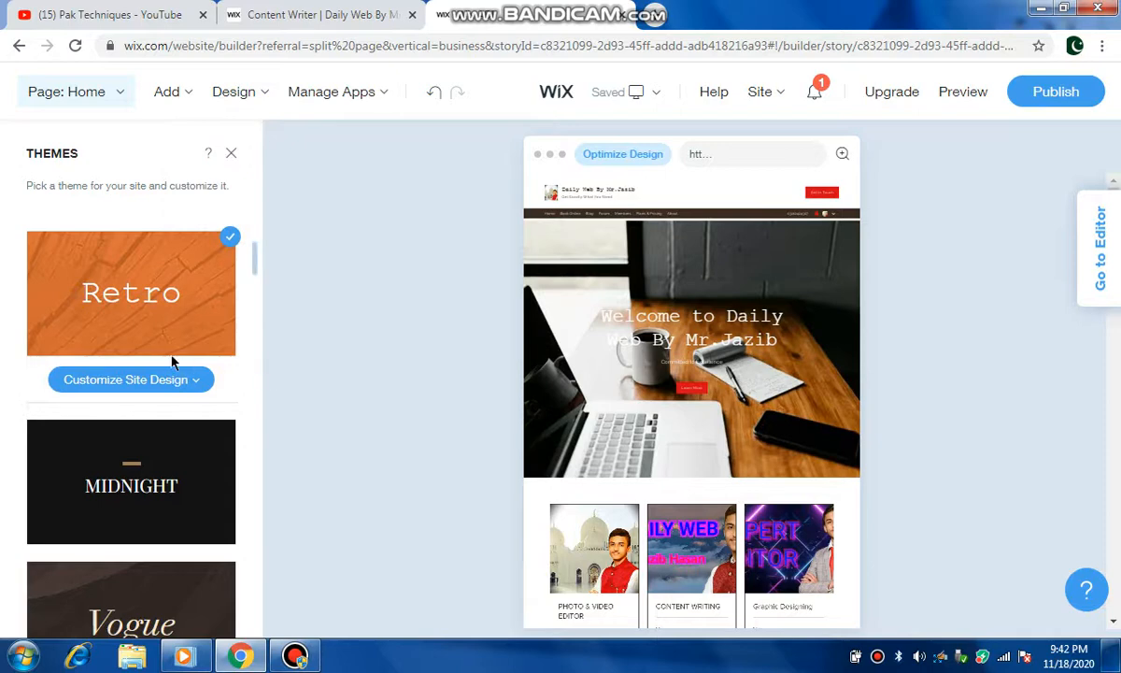
pyautogui.scroll(-2, 173, 362)
pyautogui.scroll(-3, 173, 363)
pyautogui.scroll(2, 173, 362)
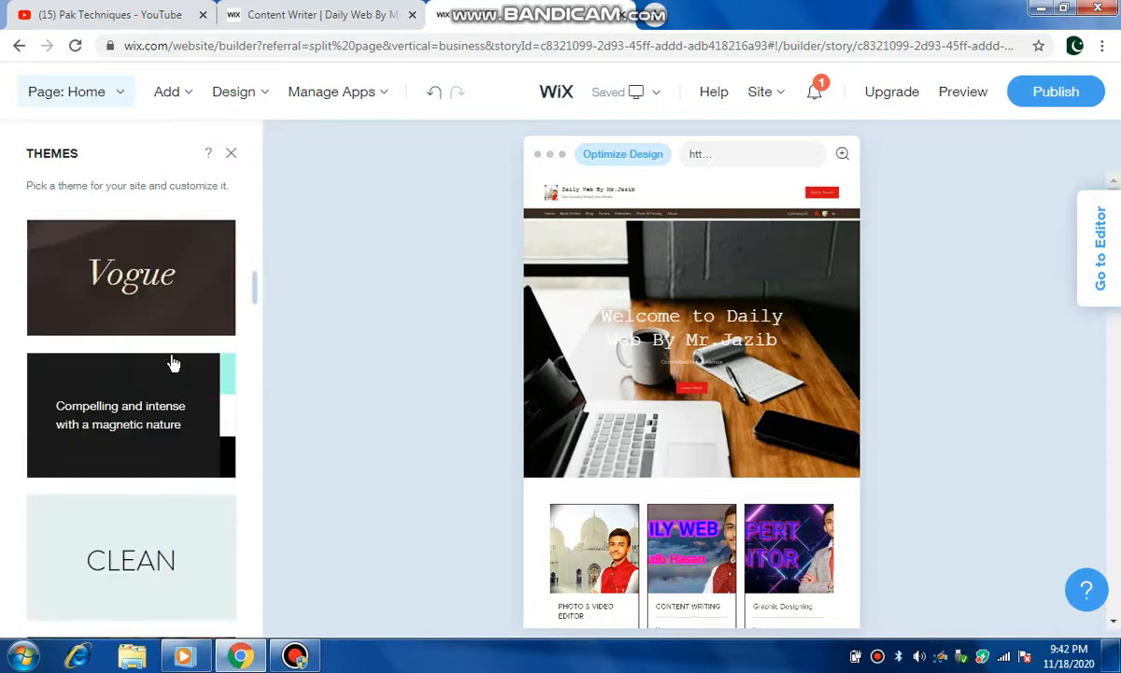
pyautogui.scroll(-2, 173, 363)
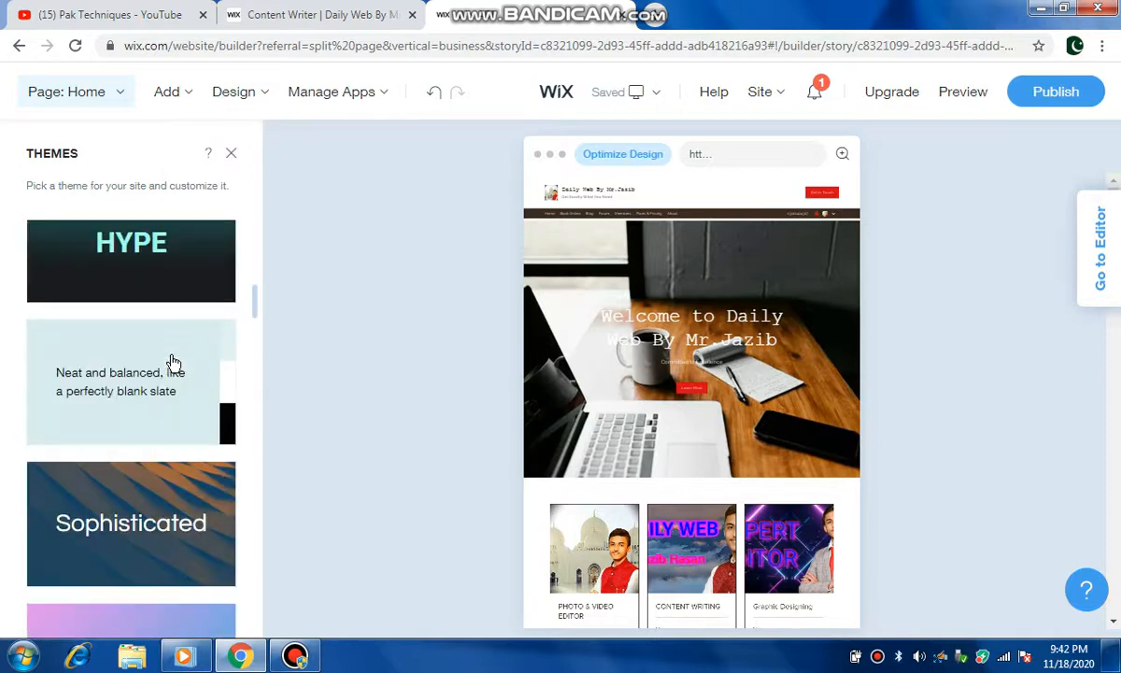
pyautogui.scroll(-2, 173, 362)
pyautogui.scroll(-5, 173, 362)
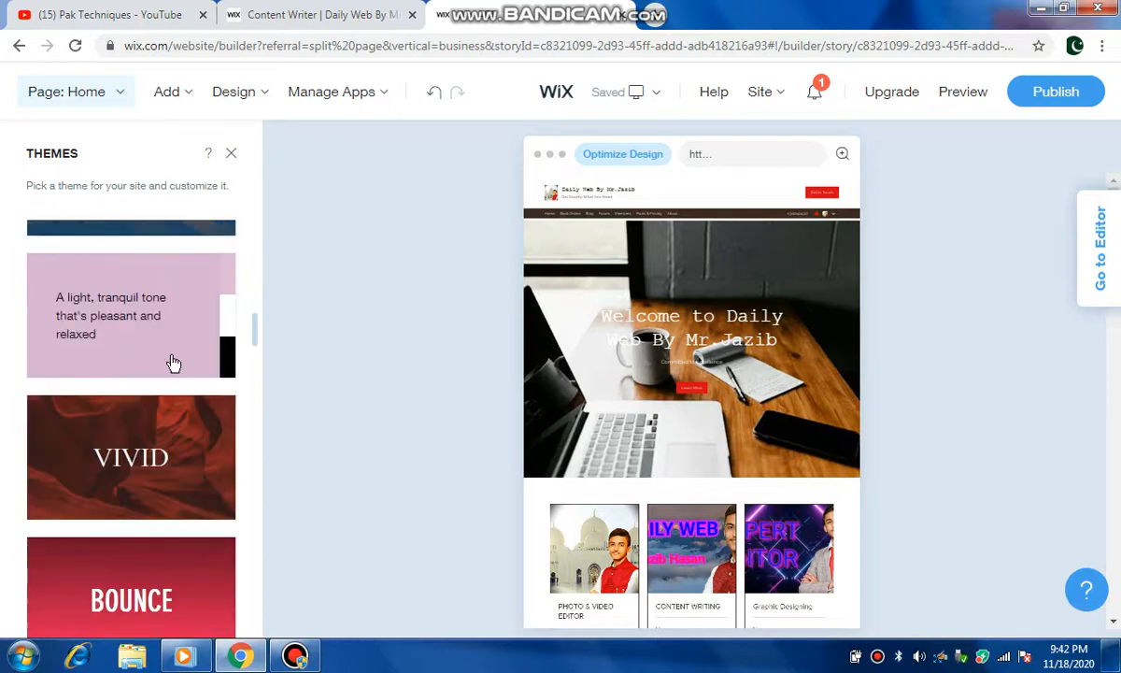
pyautogui.scroll(-4, 173, 363)
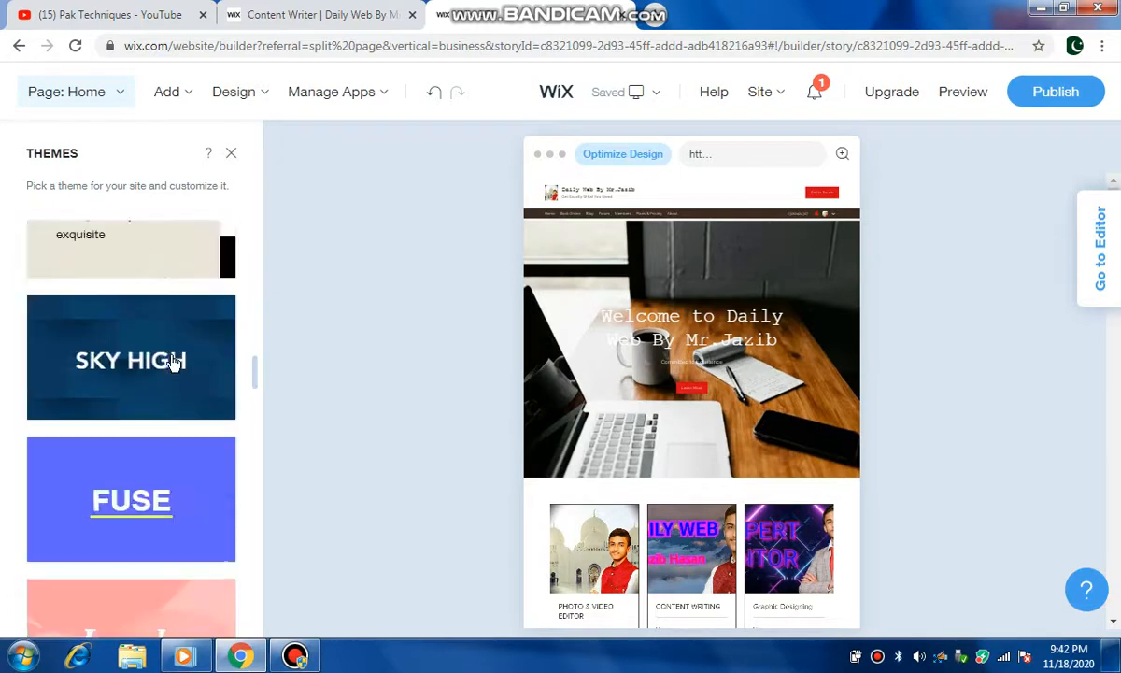
pyautogui.scroll(-4, 173, 362)
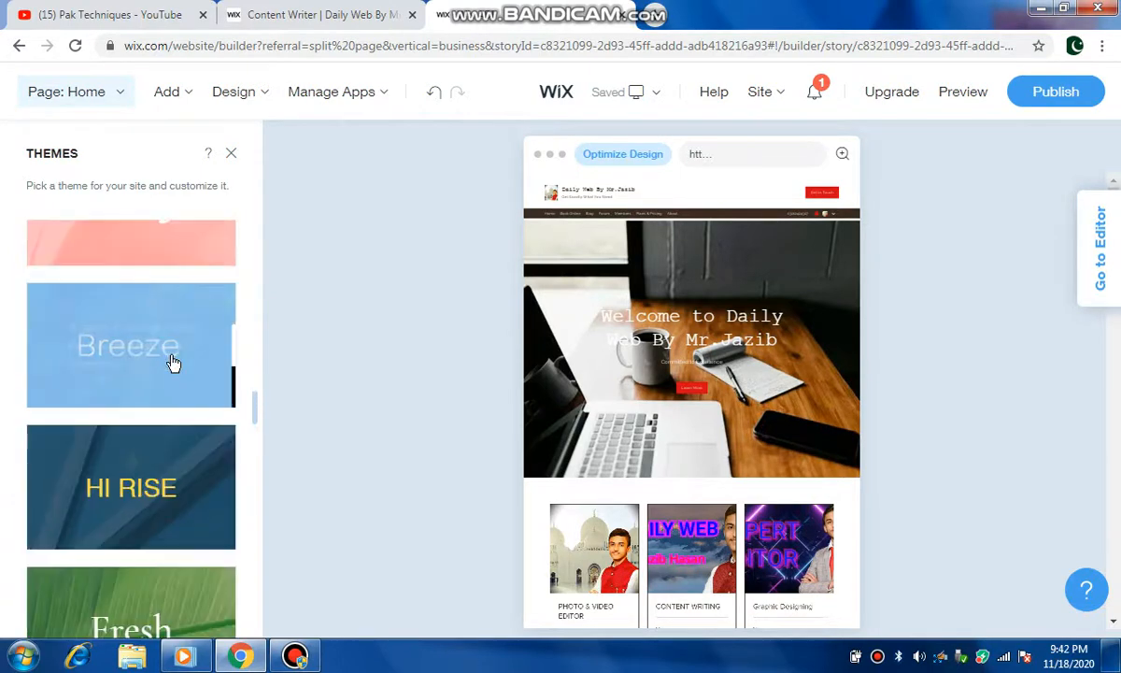
pyautogui.click(173, 359)
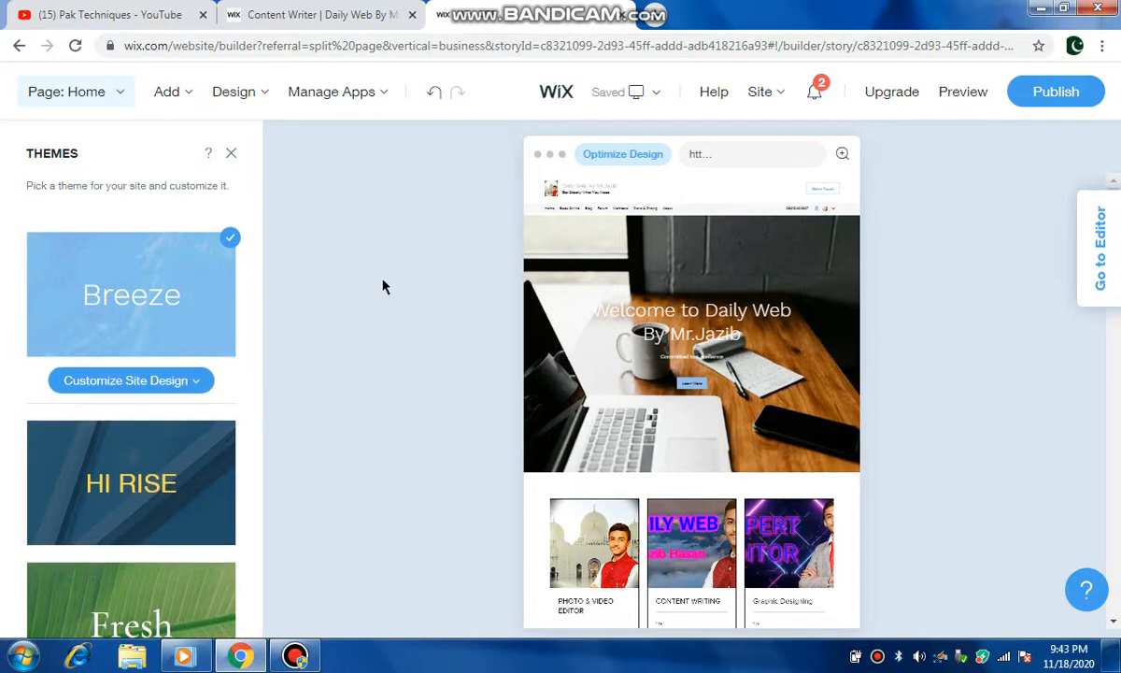
# Step: Open the Breeze theme's site color settings and set the color mode to Dark
pyautogui.click(94, 381)
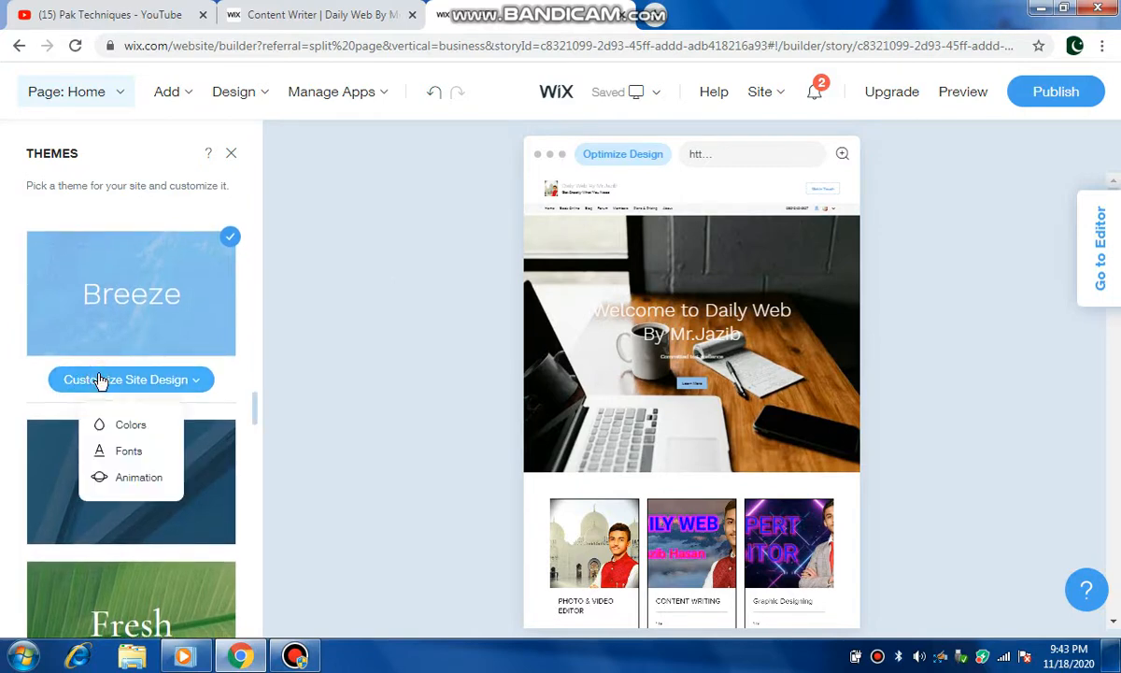
pyautogui.click(105, 380)
pyautogui.click(114, 379)
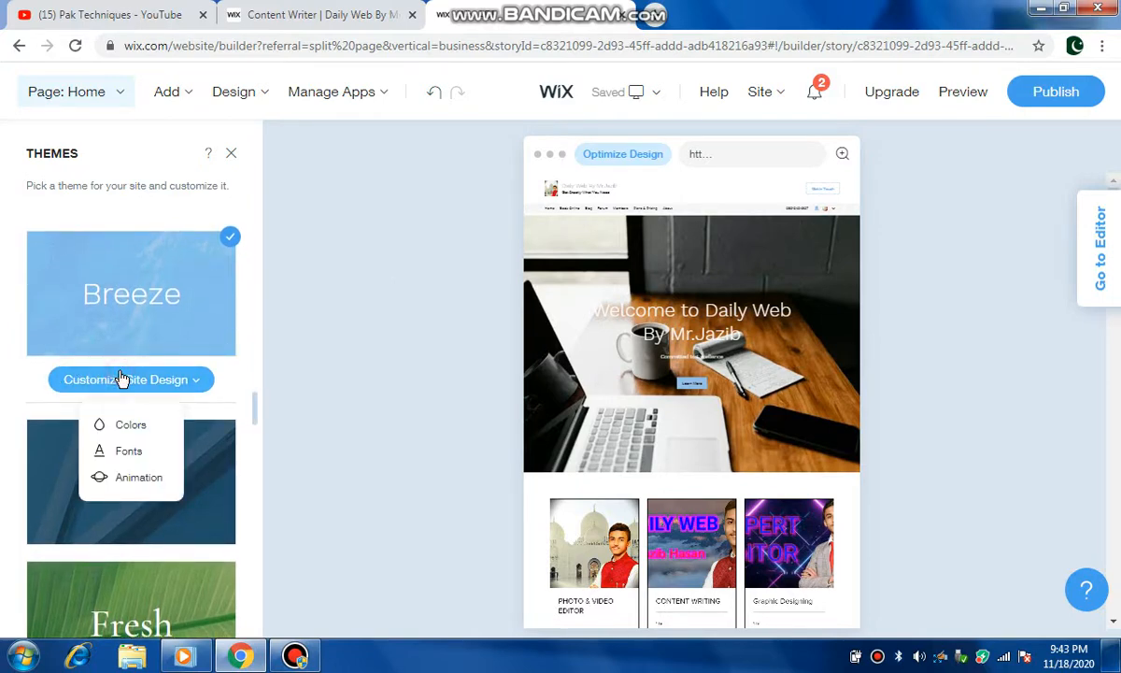
pyautogui.click(132, 428)
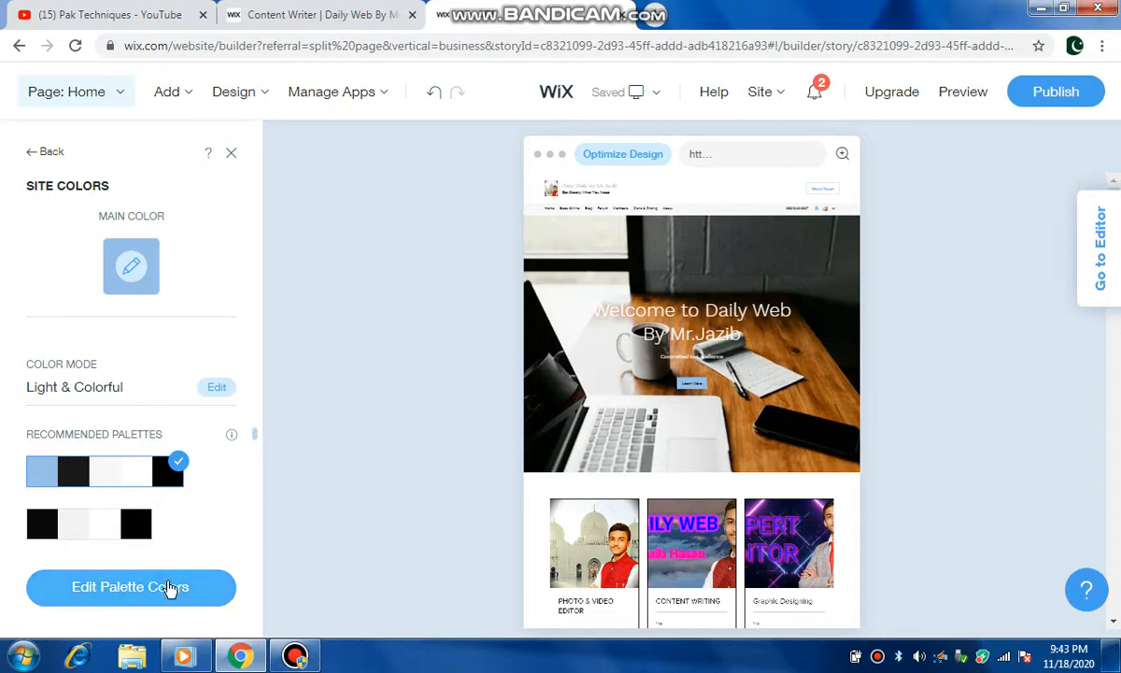
pyautogui.scroll(-5, 460, 429)
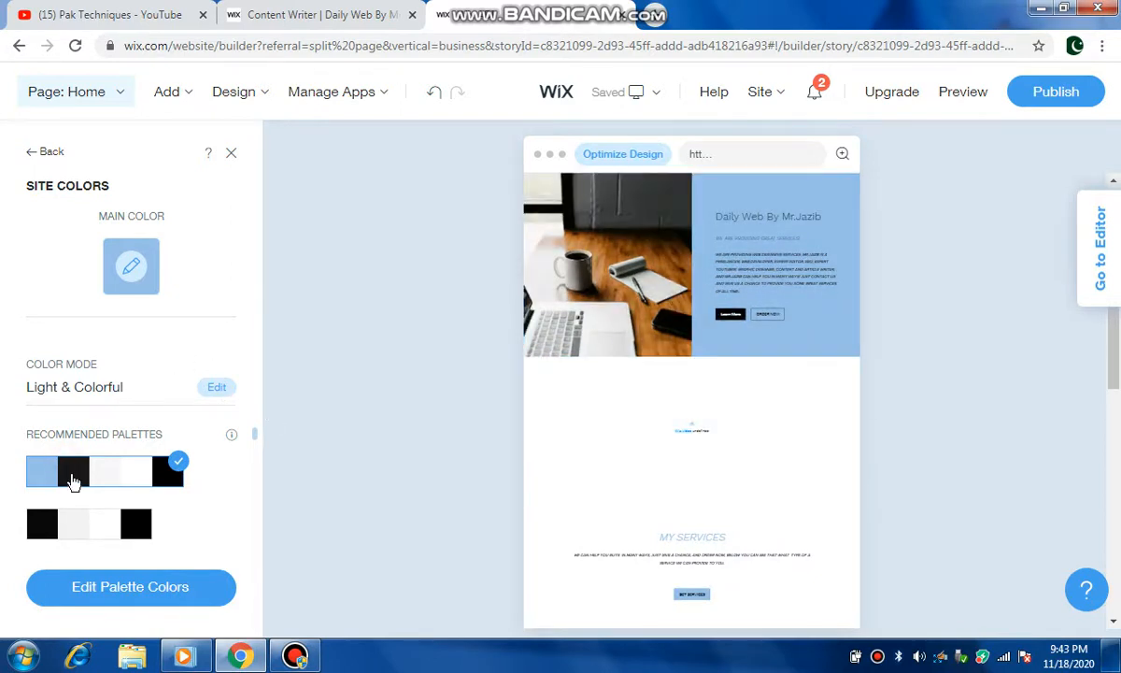
pyautogui.click(206, 387)
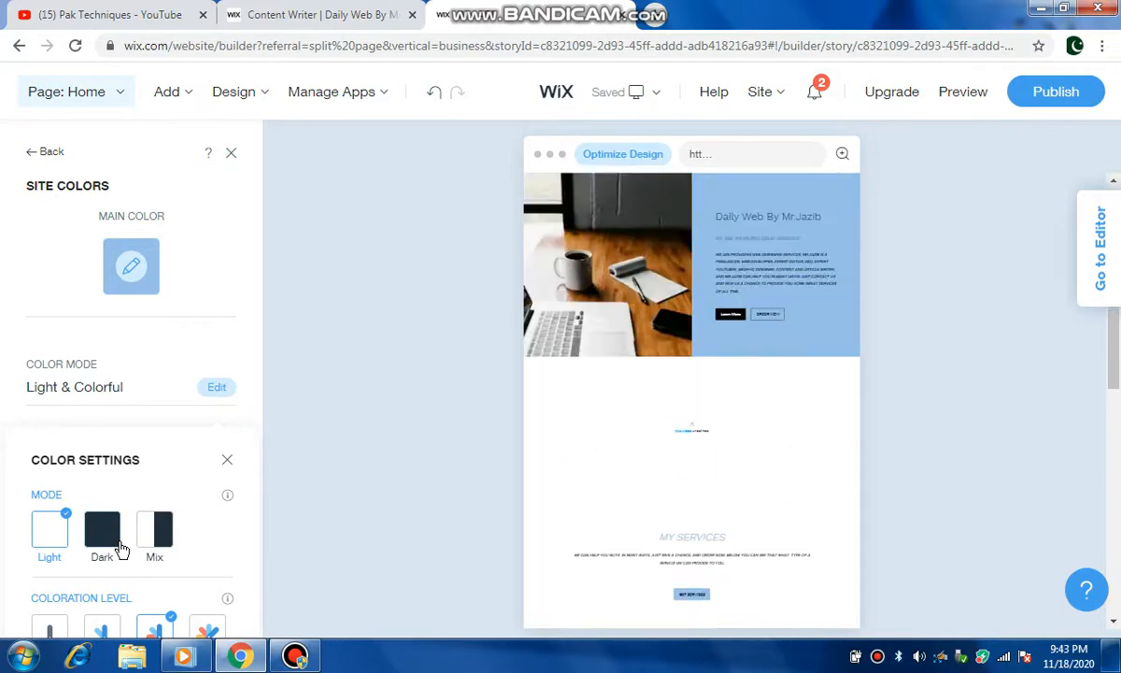
pyautogui.click(93, 549)
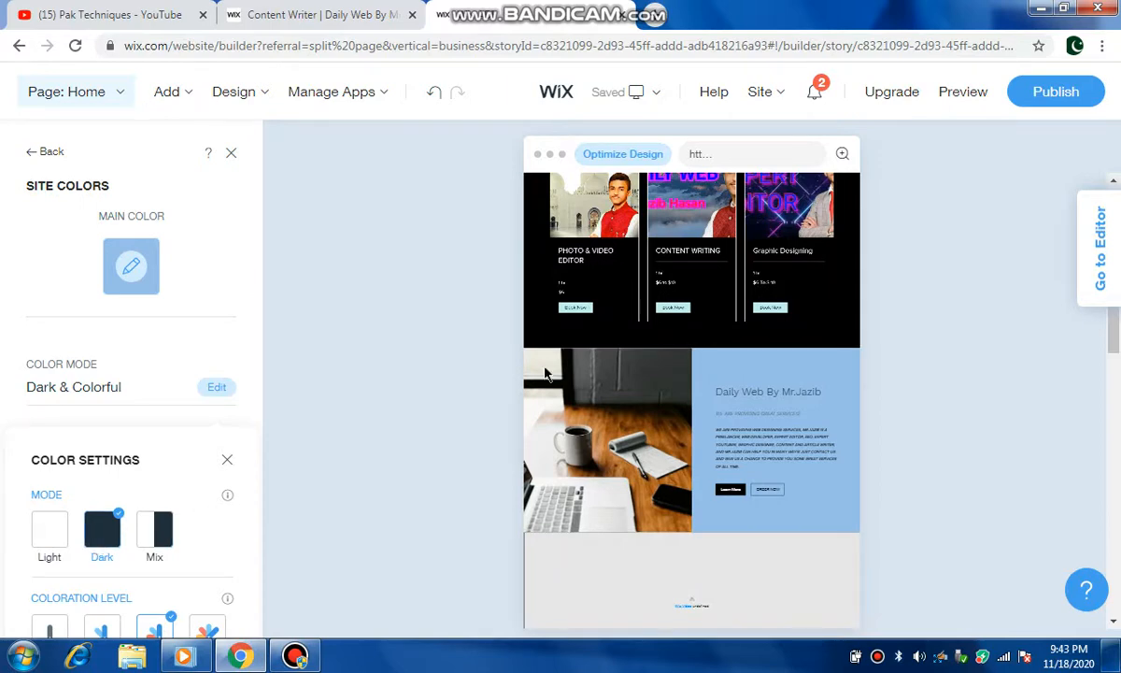
# Step: Scroll through the site preview to review the Dark color mode
pyautogui.scroll(3, 546, 373)
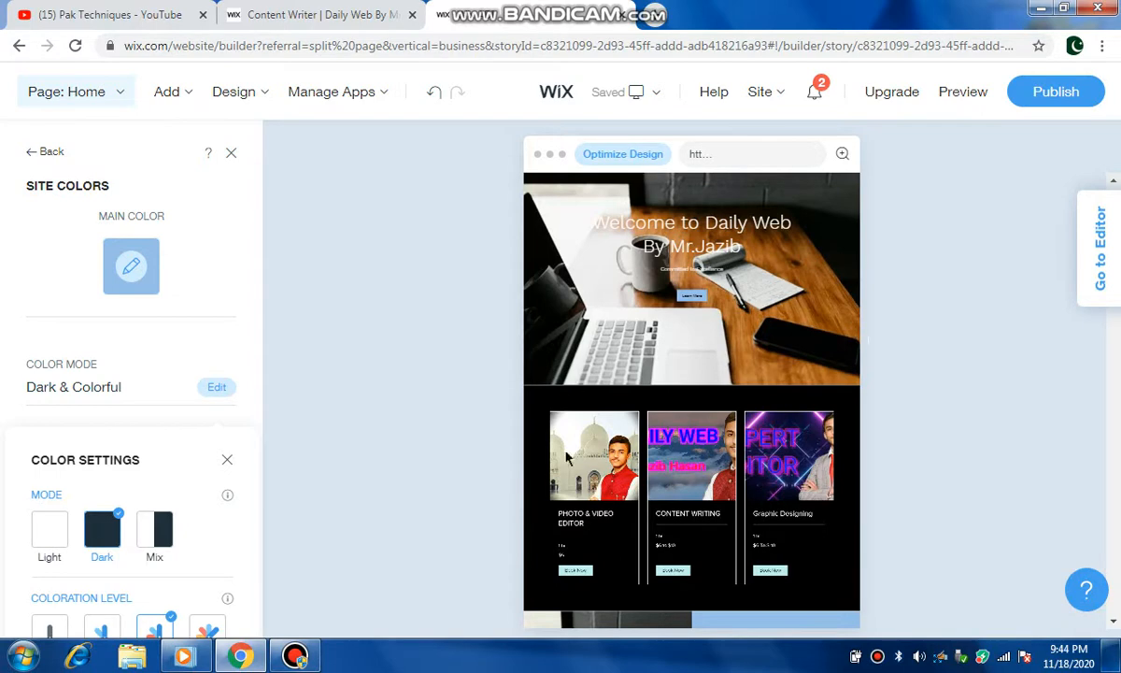
pyautogui.scroll(-3, 638, 392)
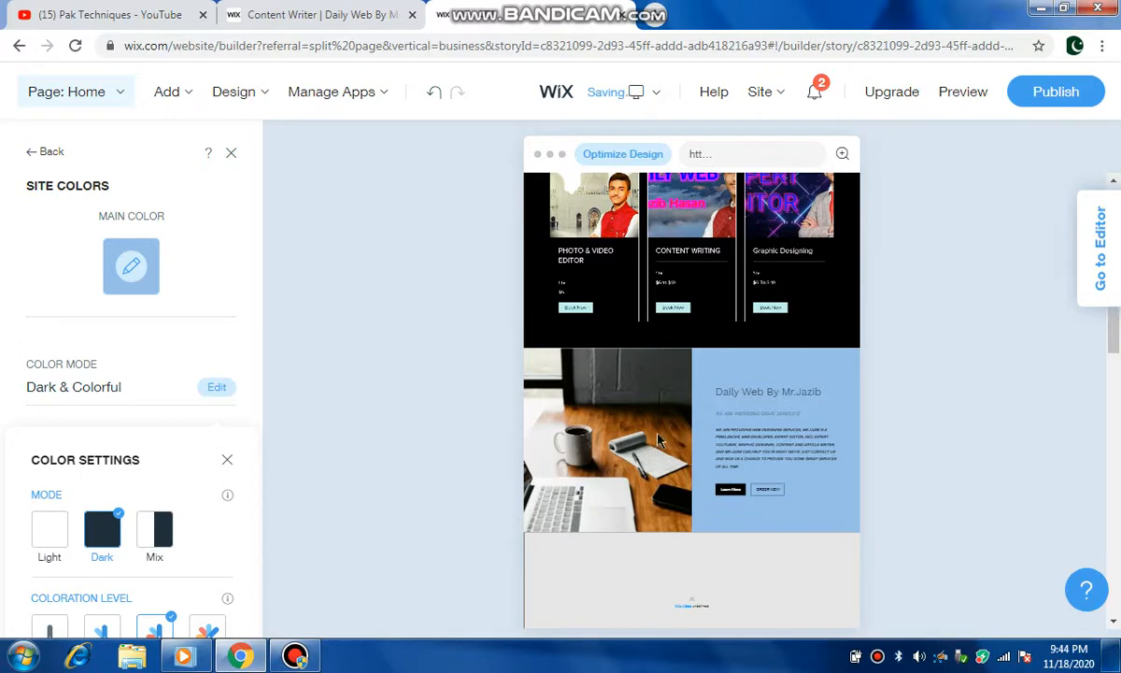
pyautogui.scroll(5, 659, 439)
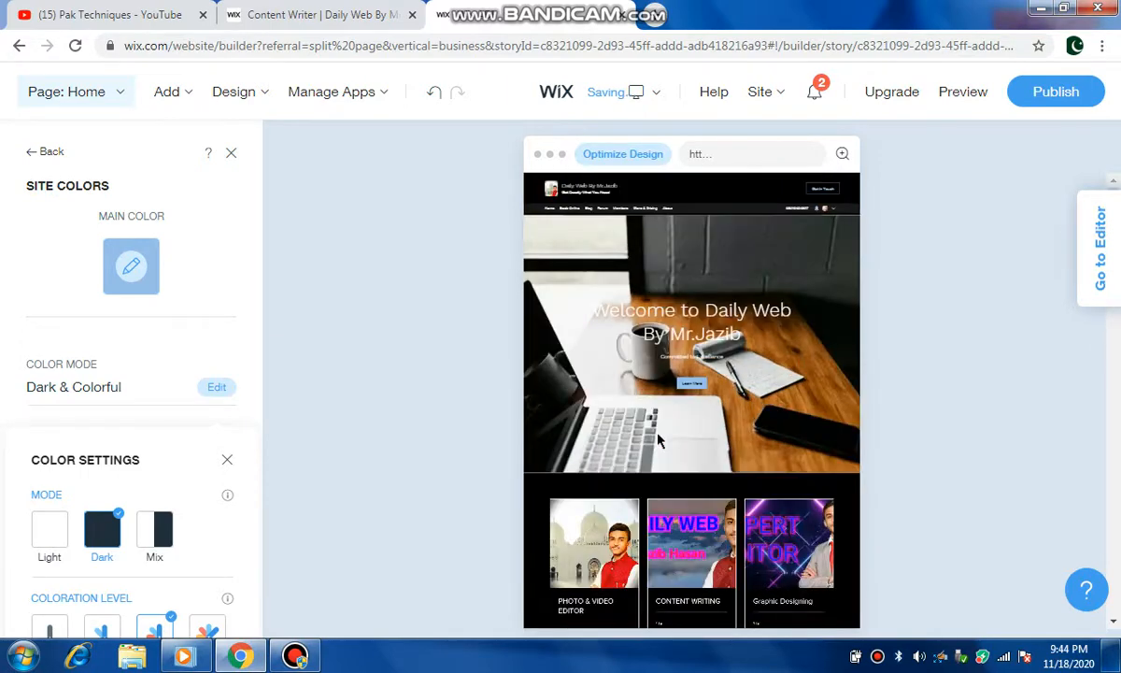
pyautogui.scroll(-5, 659, 439)
pyautogui.scroll(-5, 659, 439)
pyautogui.scroll(8, 659, 439)
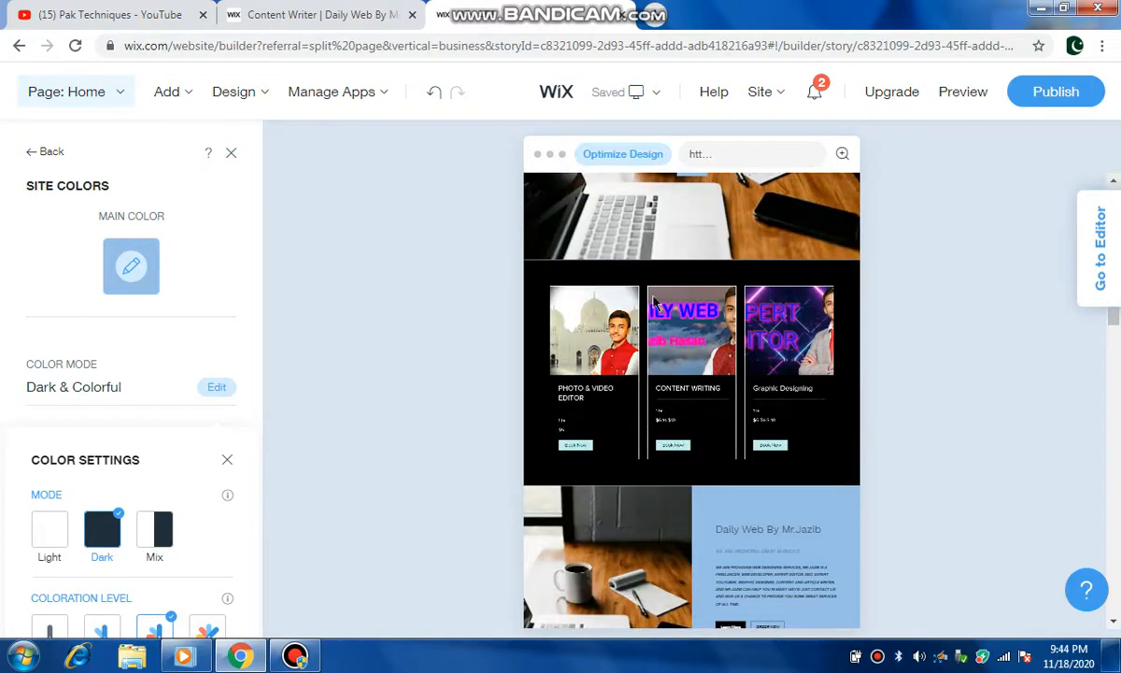
pyautogui.scroll(3, 657, 379)
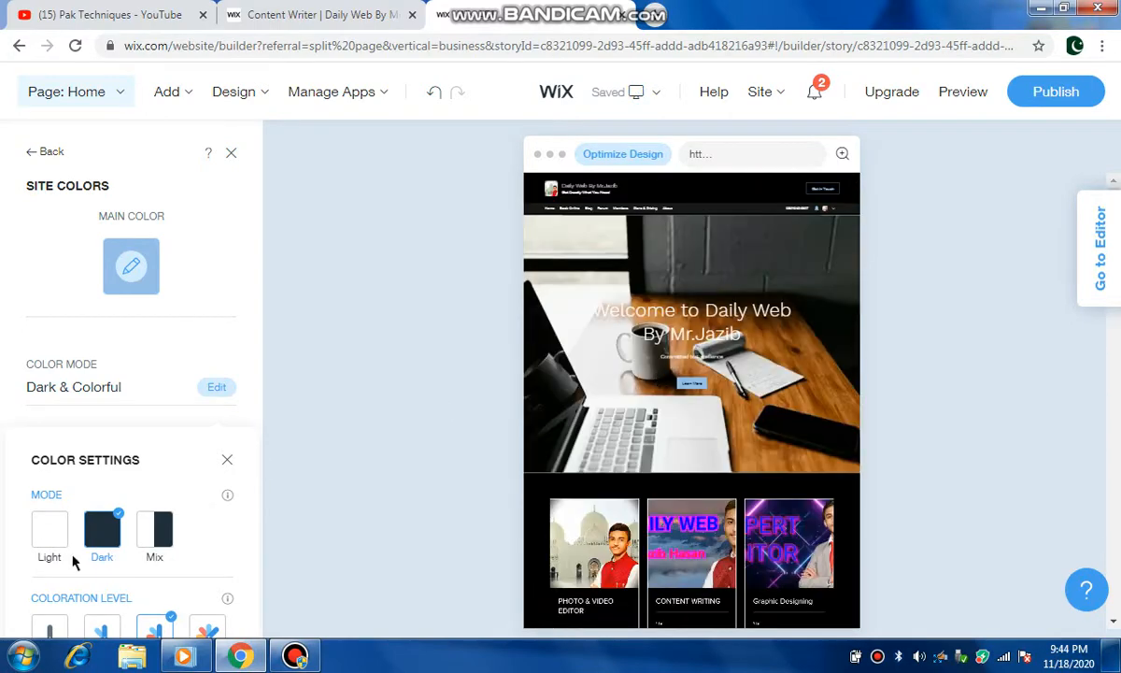
# Step: Switch the color mode to Mix and scroll through the site preview
pyautogui.click(162, 531)
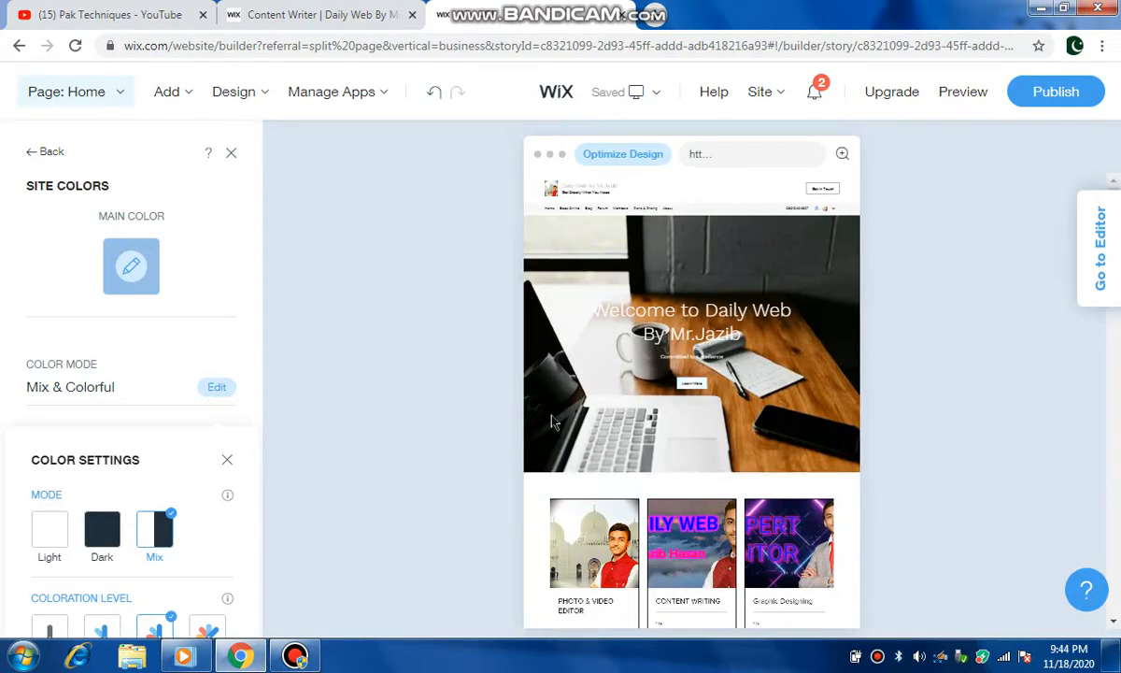
pyautogui.scroll(-10, 591, 328)
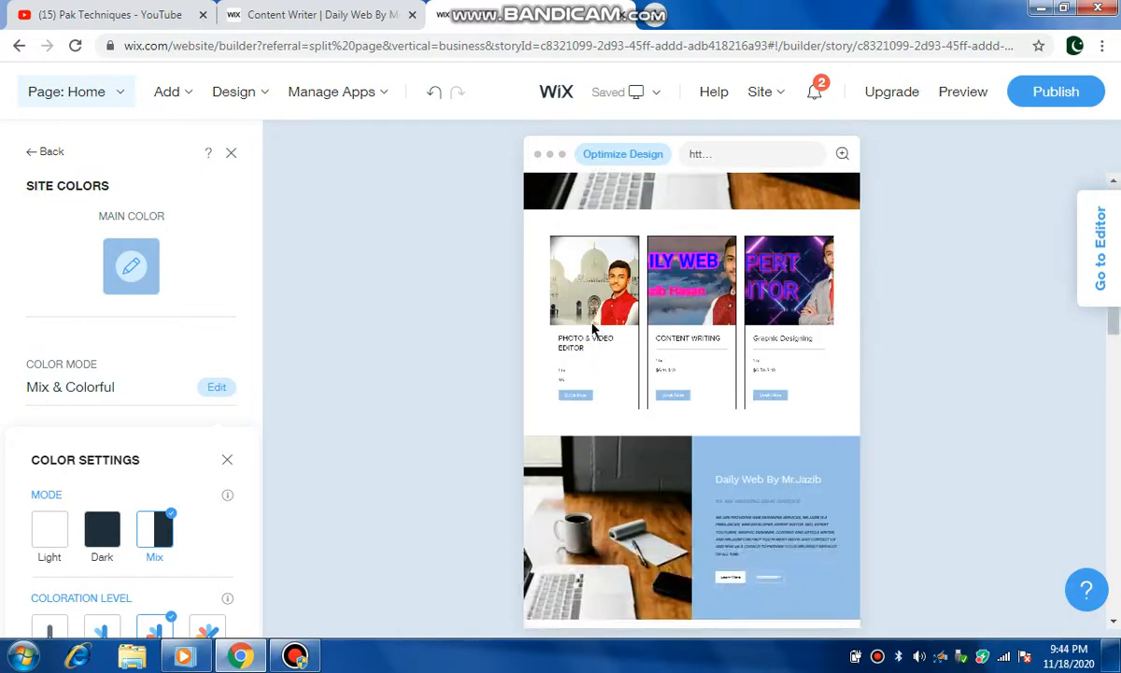
pyautogui.scroll(-3, 591, 329)
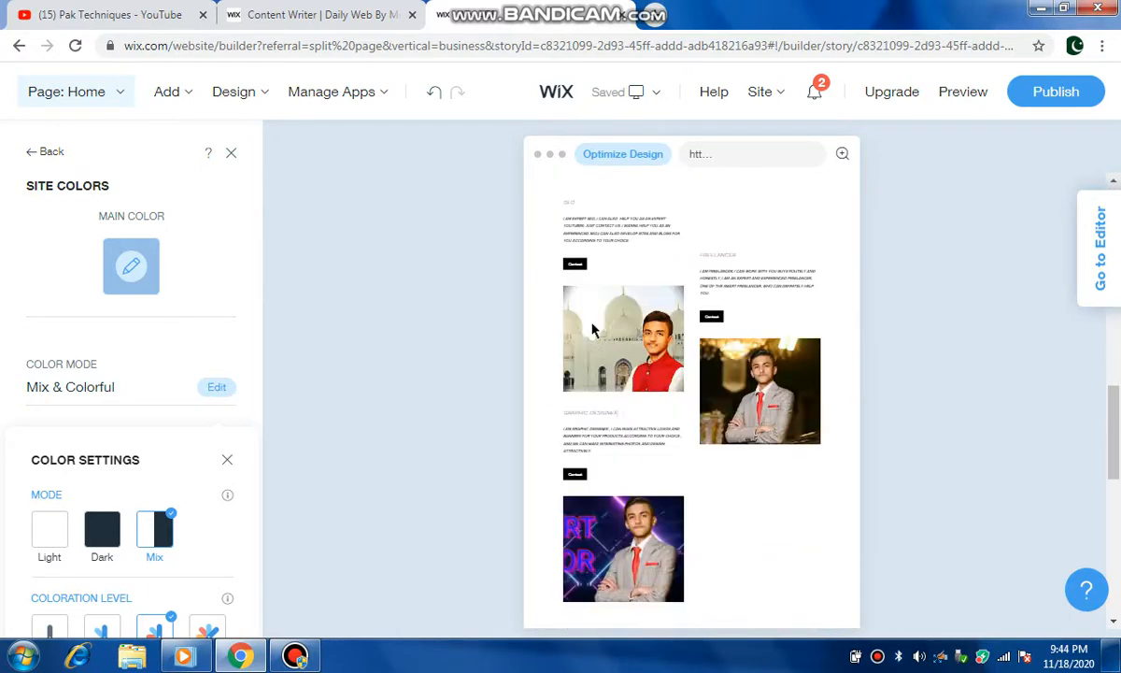
pyautogui.scroll(-4, 591, 329)
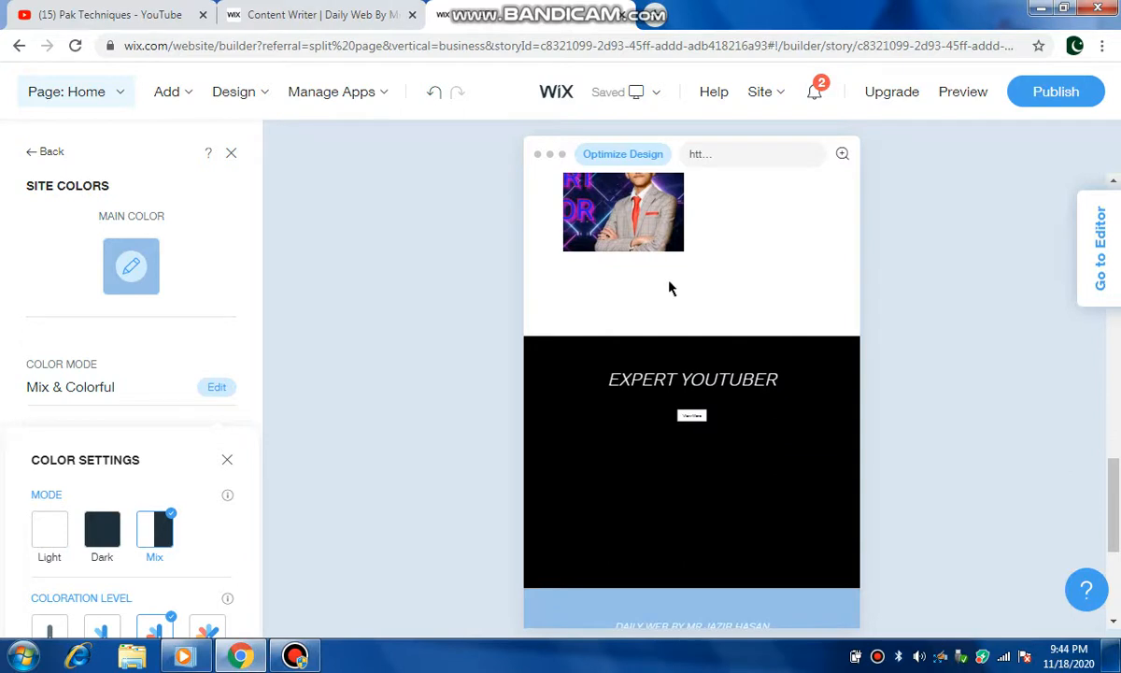
pyautogui.scroll(-2, 669, 287)
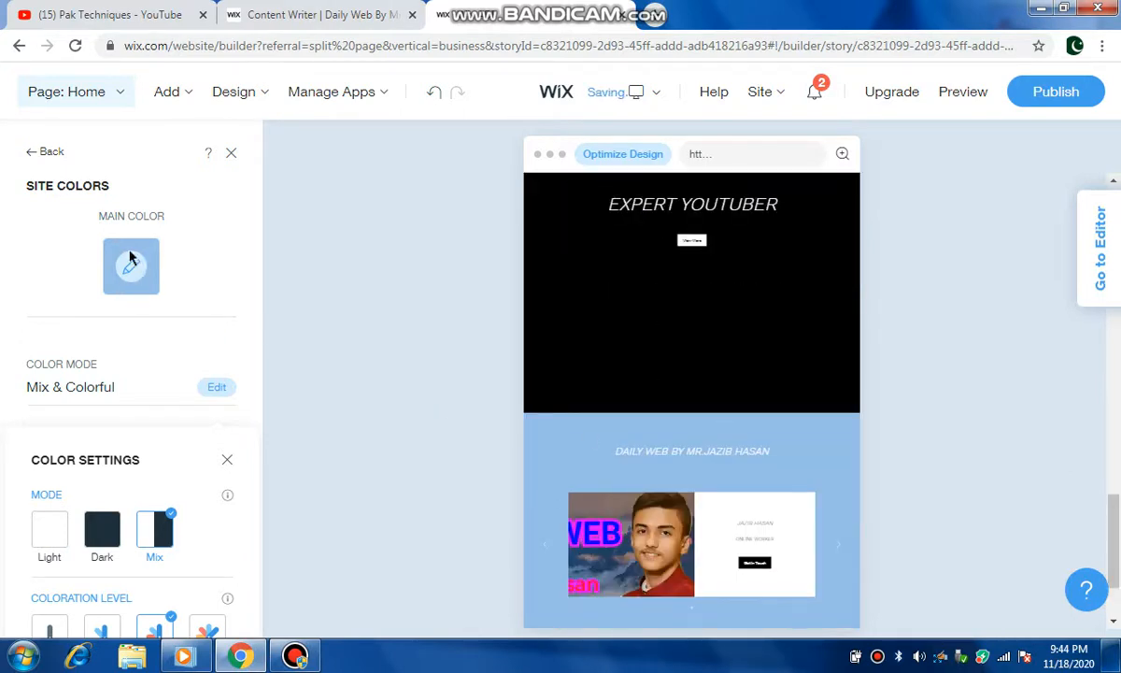
pyautogui.scroll(-2, 612, 449)
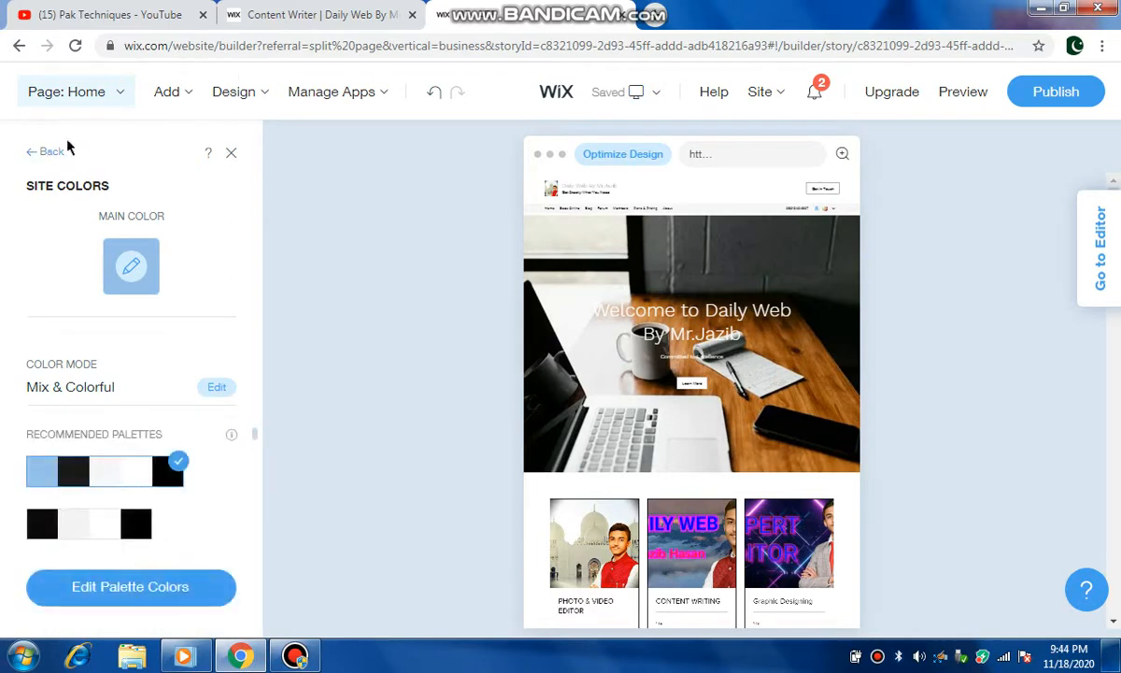
pyautogui.moveTo(343, 100)
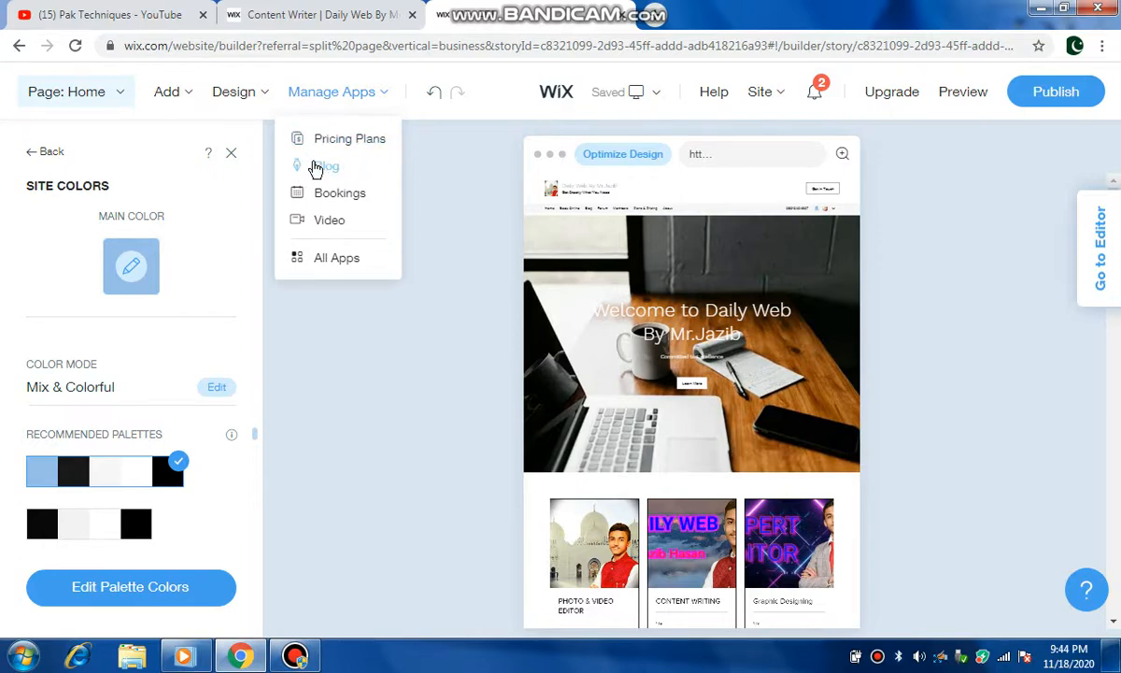
# Step: Open the Pricing Plans app dashboard from the installed apps and close it again
pyautogui.click(653, 19)
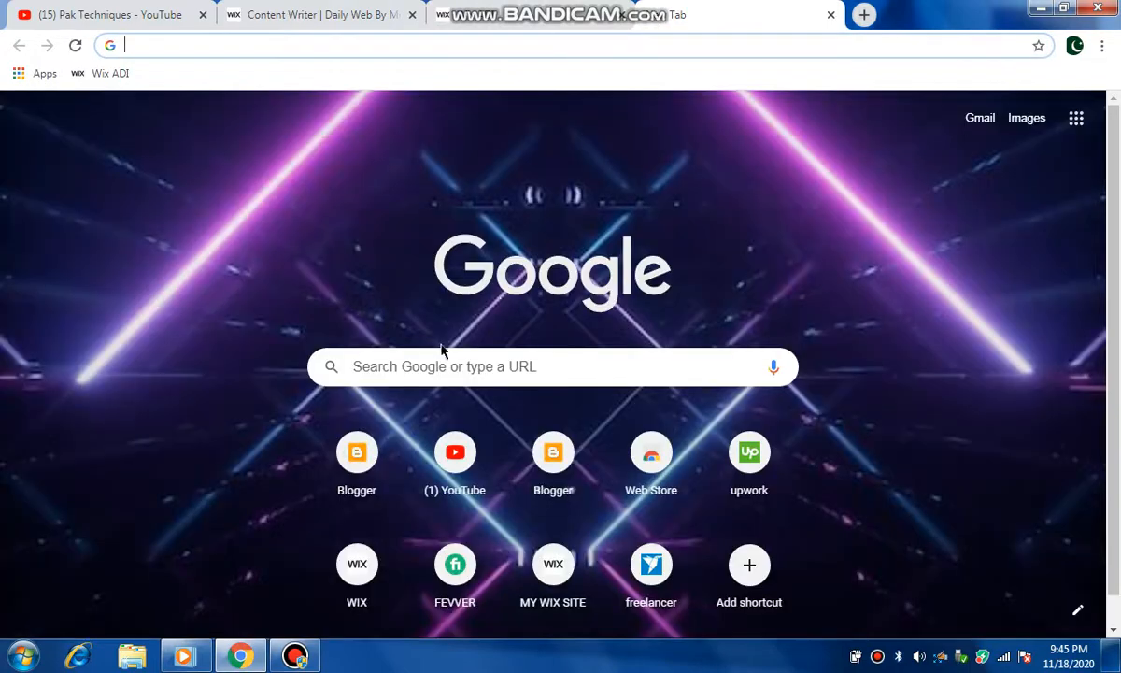
pyautogui.click(551, 9)
pyautogui.moveTo(291, 97)
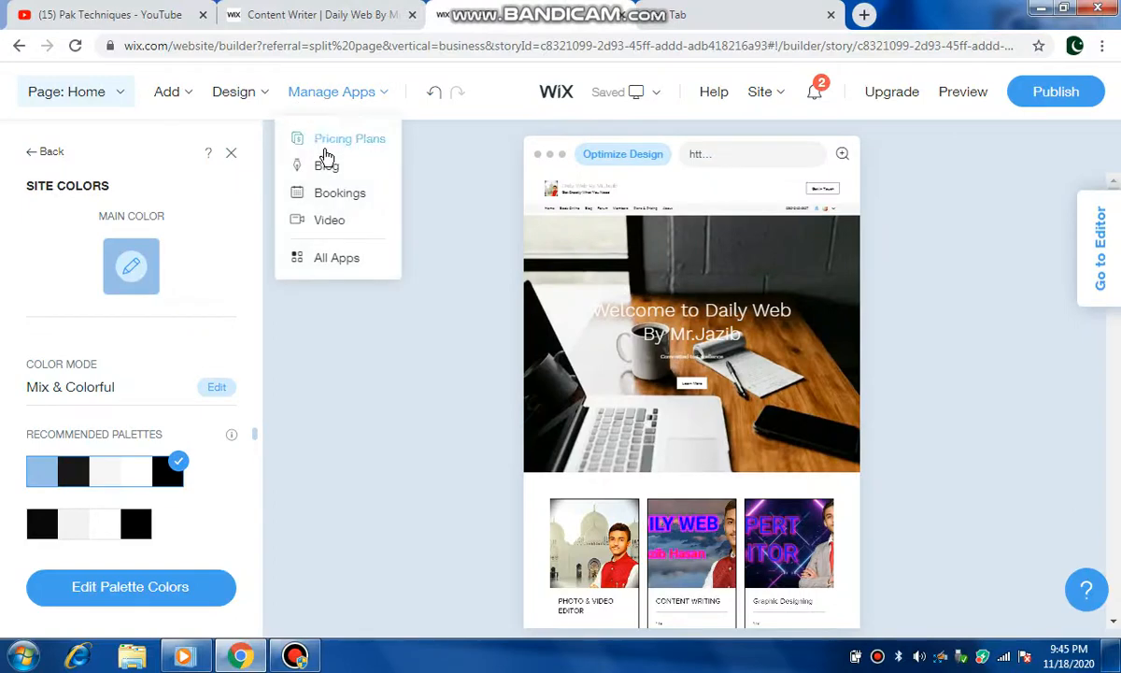
pyautogui.click(336, 140)
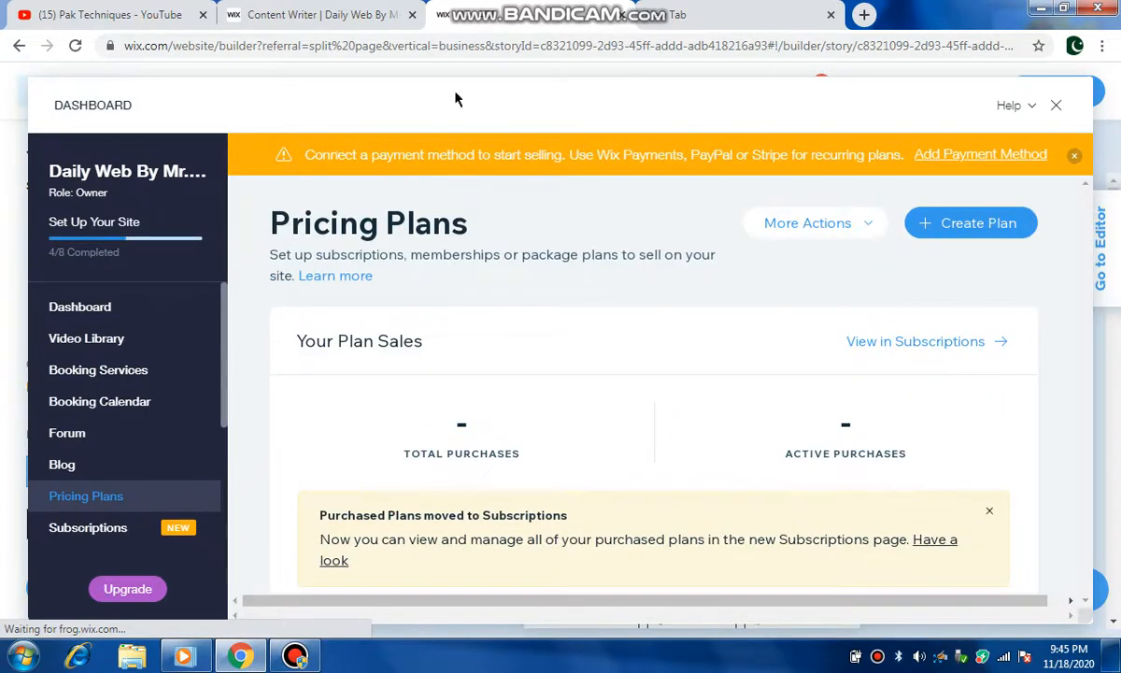
pyautogui.click(1060, 108)
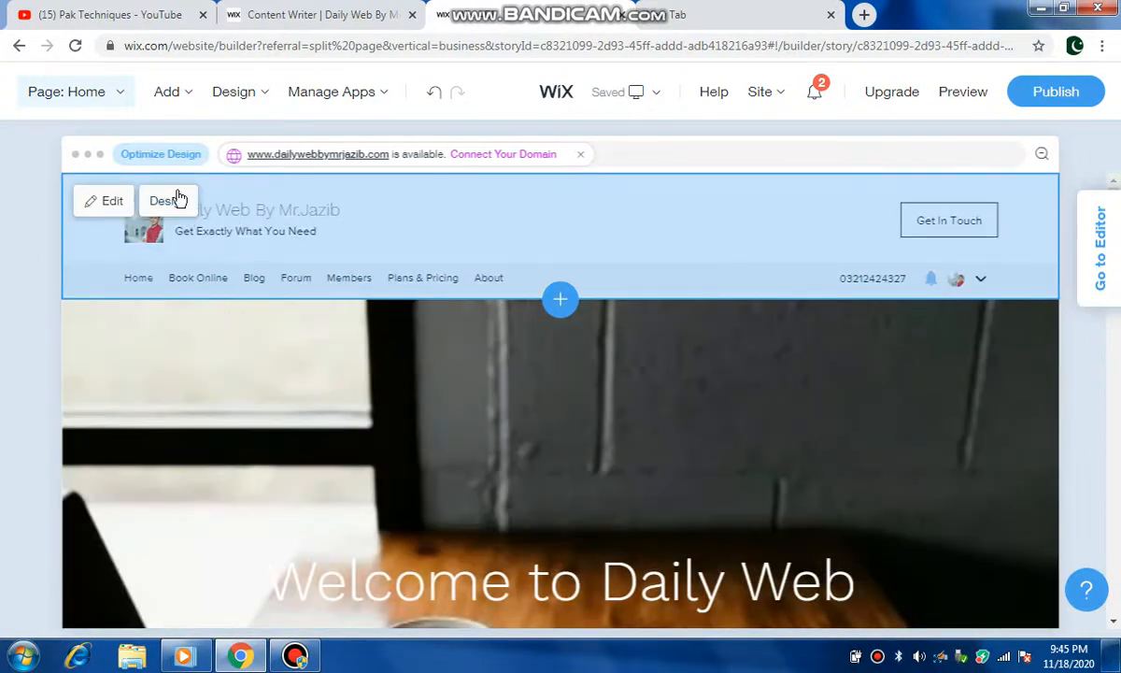
# Step: Open the header section's edit panel and scroll through its fields
pyautogui.click(117, 202)
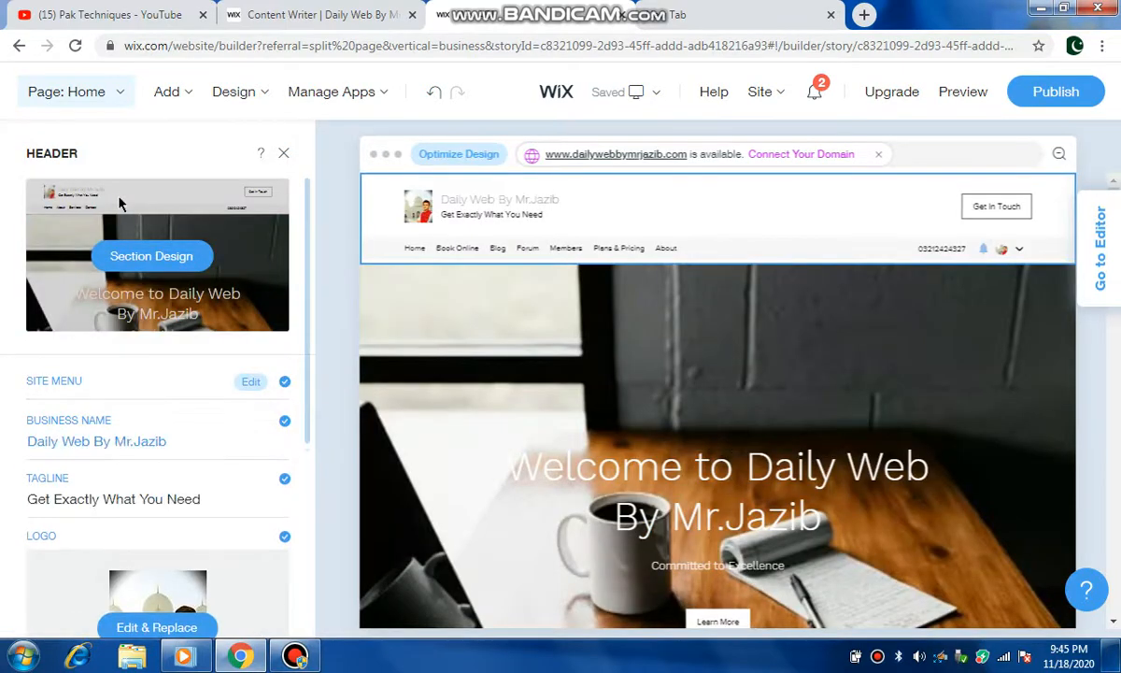
pyautogui.click(106, 437)
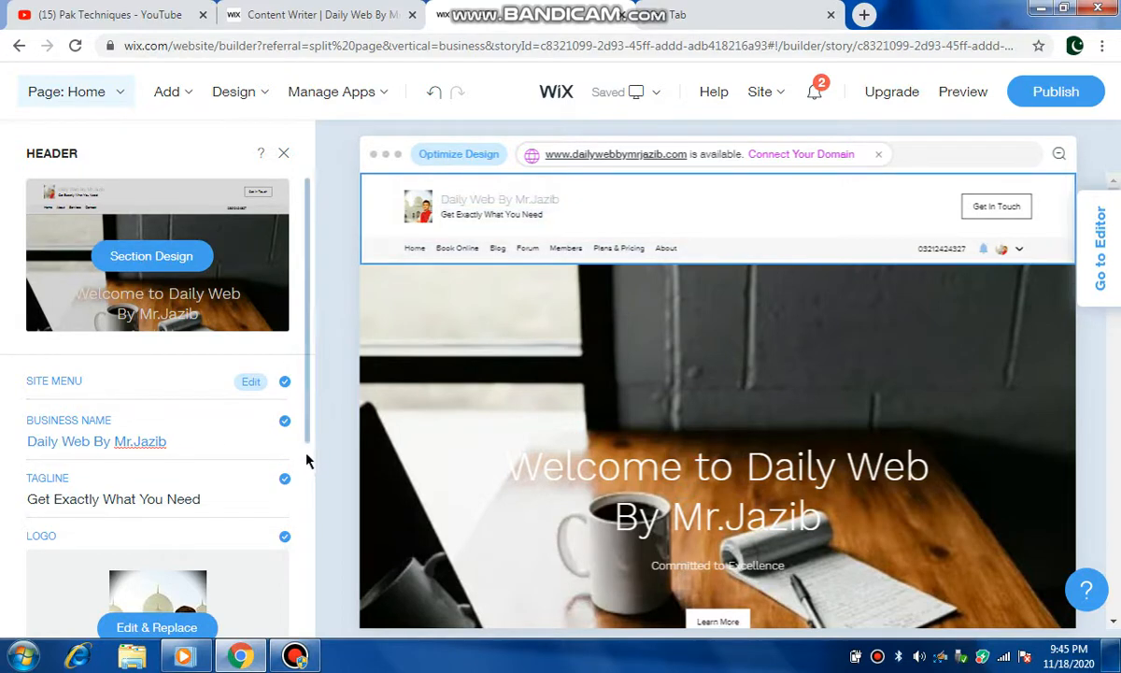
pyautogui.scroll(-3, 307, 471)
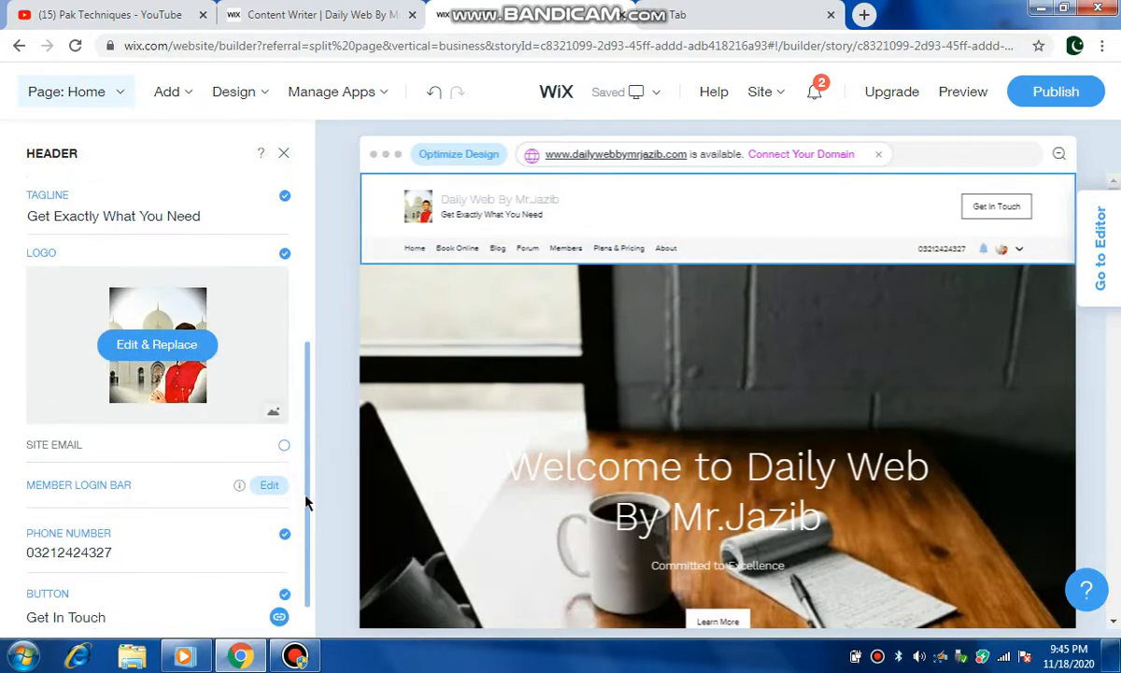
pyautogui.click(305, 549)
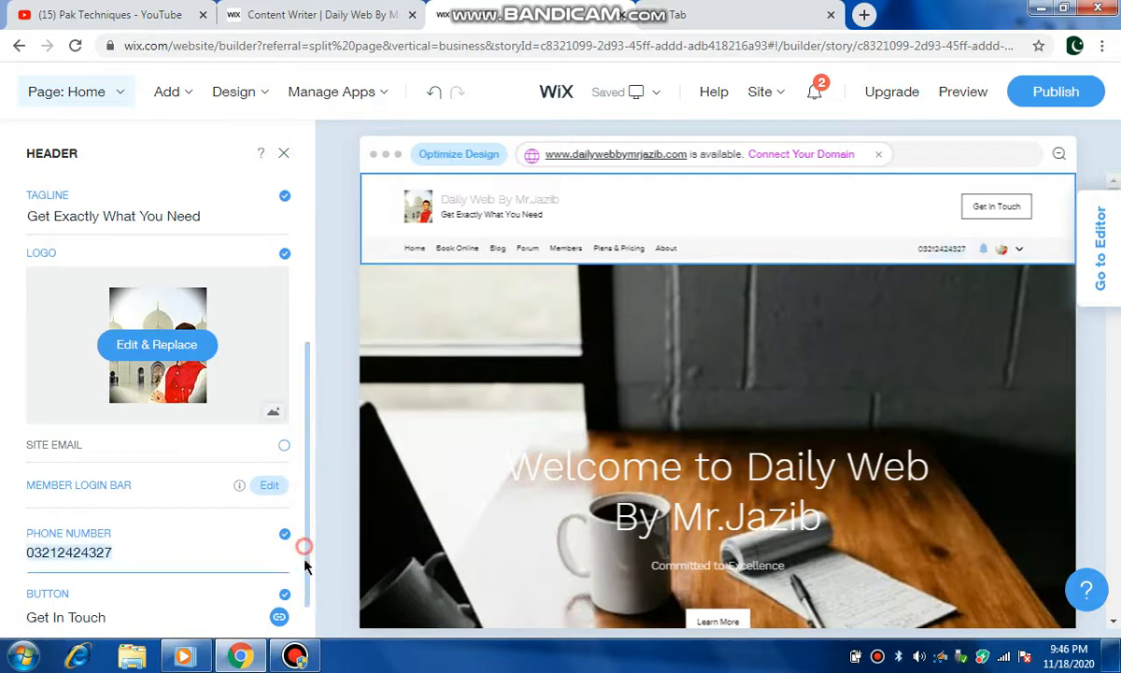
pyautogui.click(307, 624)
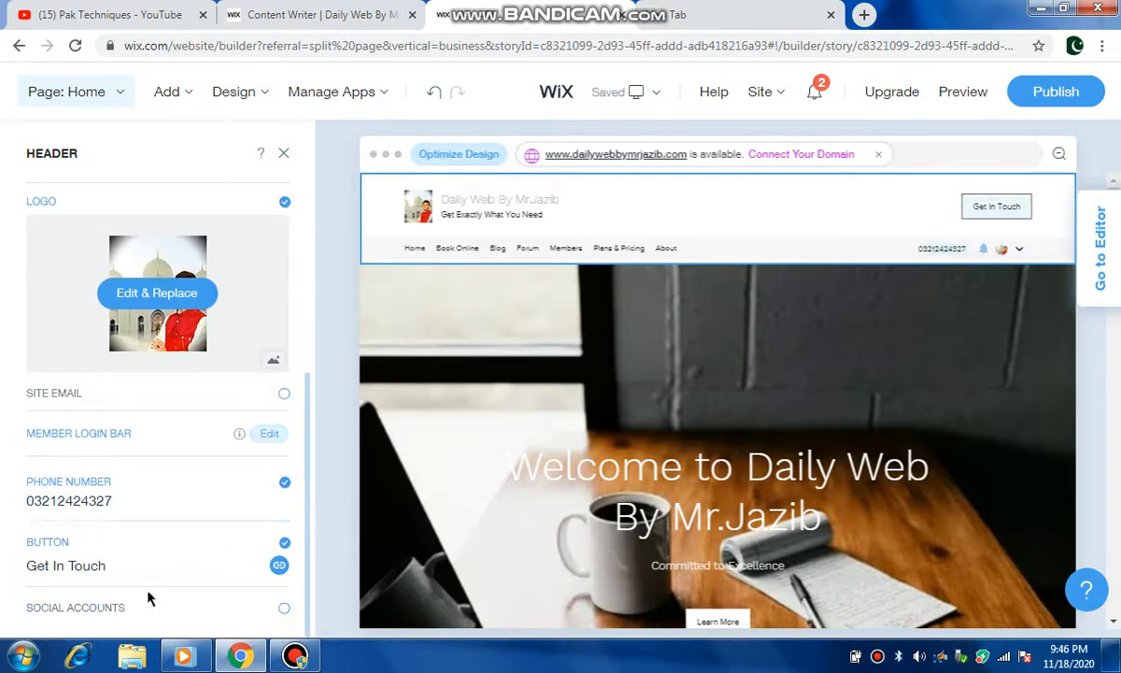
pyautogui.click(308, 343)
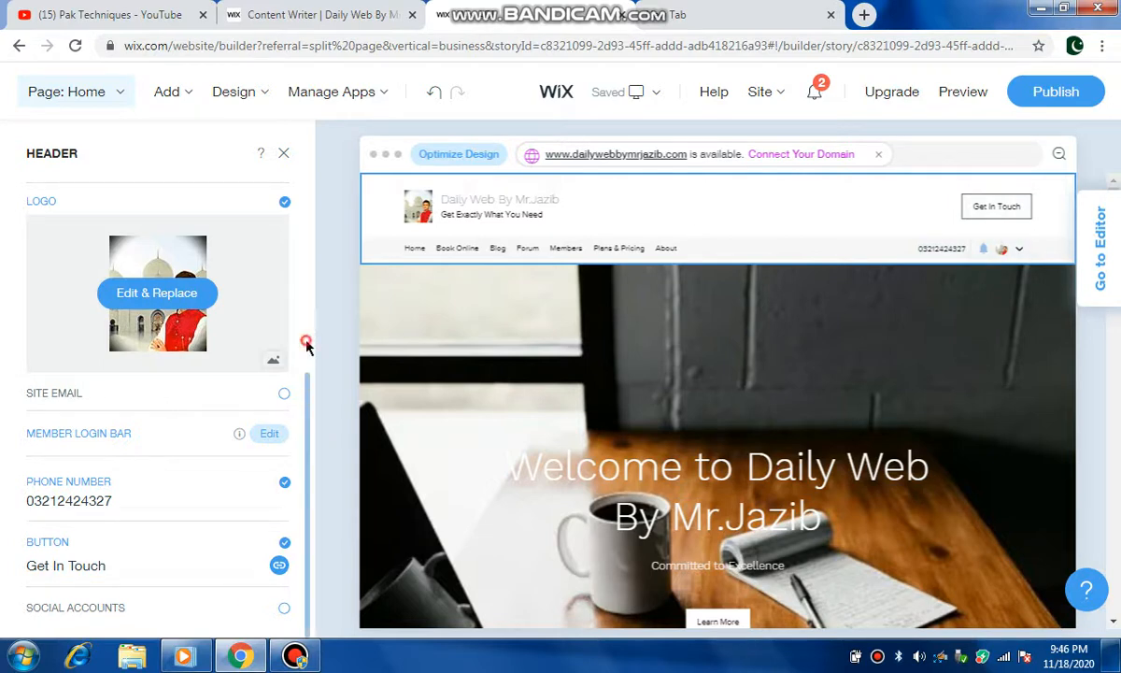
pyautogui.click(306, 194)
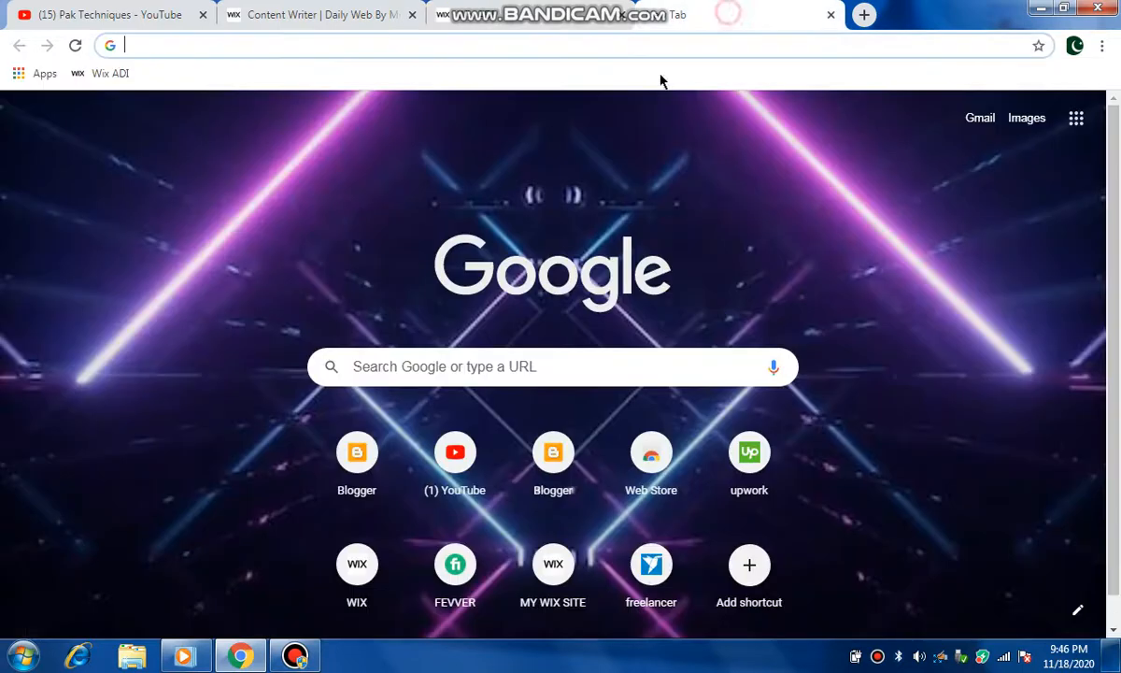
# Step: In a new browser tab, search Google for "wix .com logo" and scroll through the results
pyautogui.click(672, 14)
pyautogui.click(395, 371)
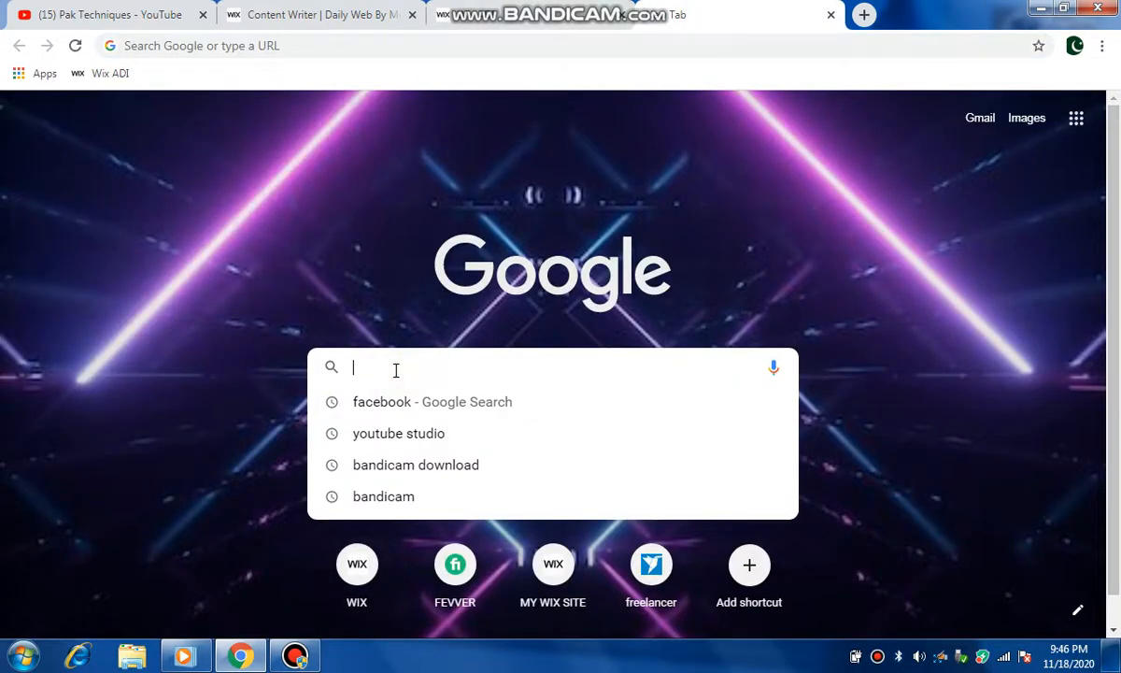
pyautogui.write('wix')
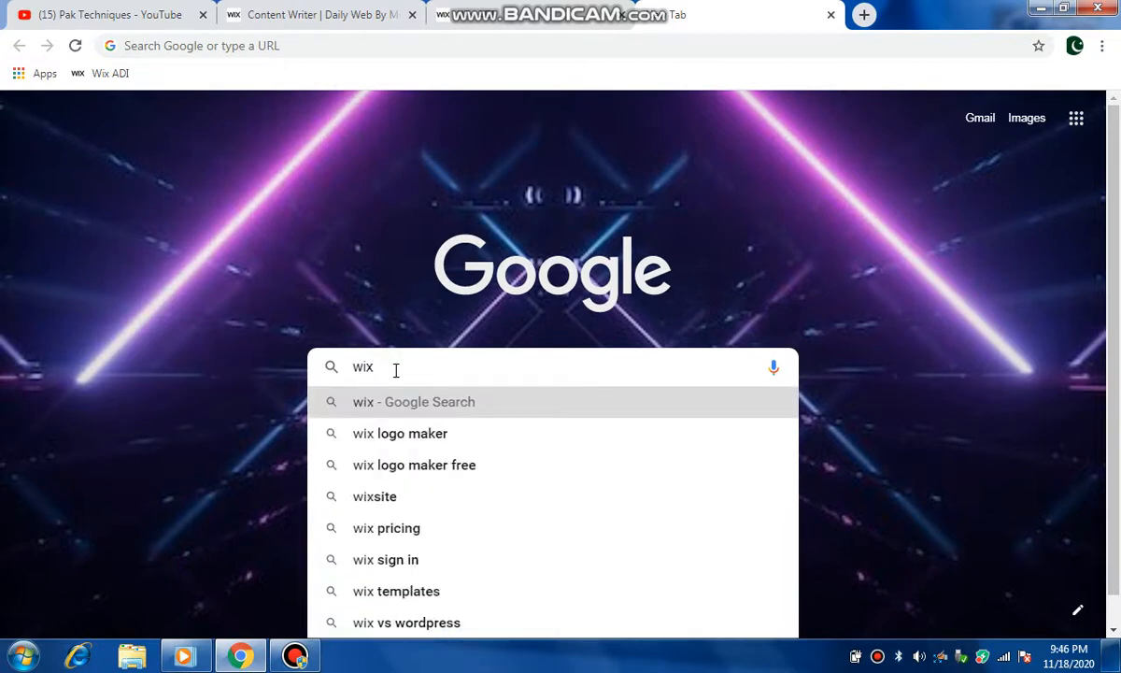
pyautogui.write(' .com')
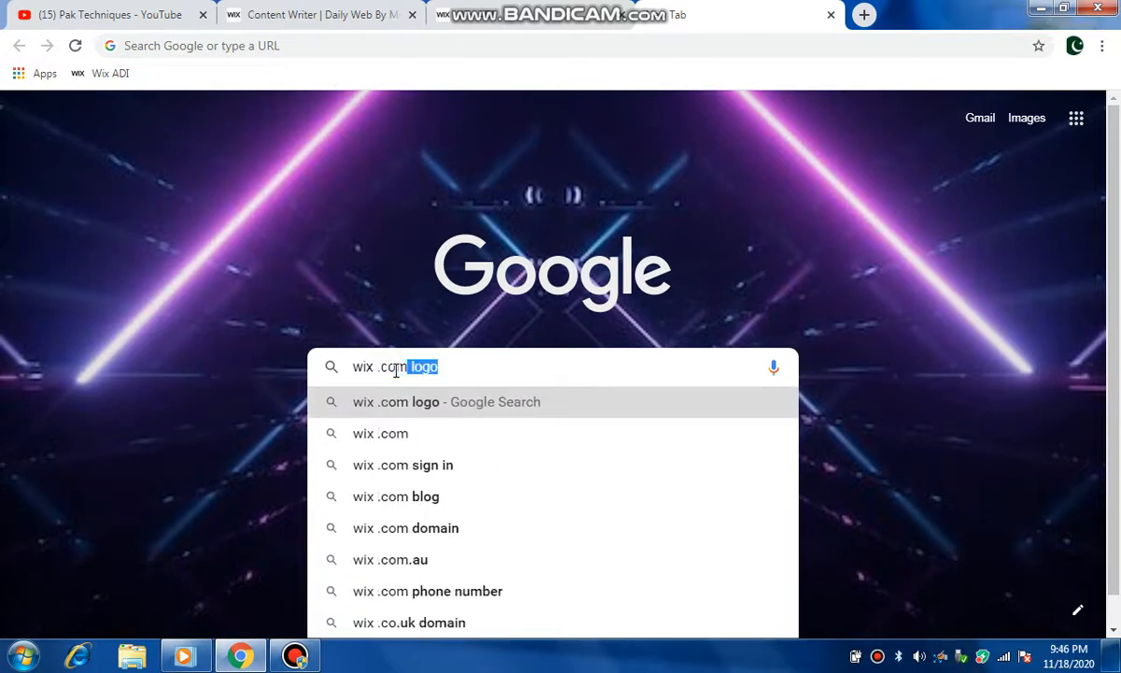
pyautogui.press('Return')
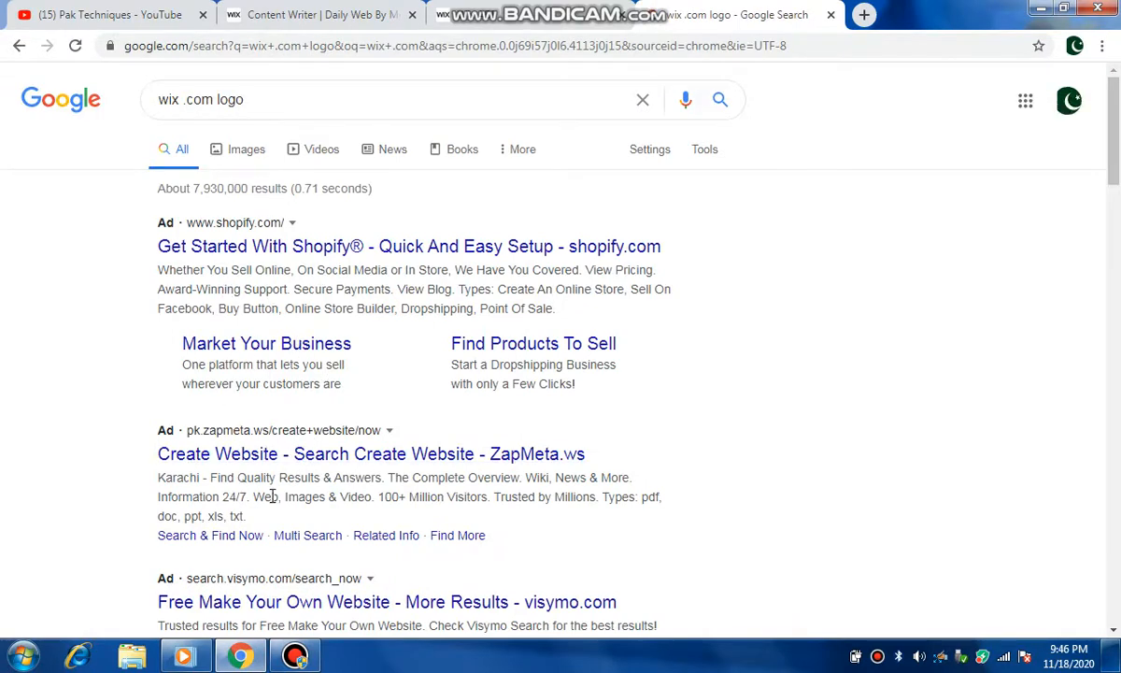
pyautogui.scroll(-3, 358, 322)
pyautogui.scroll(-1, 358, 323)
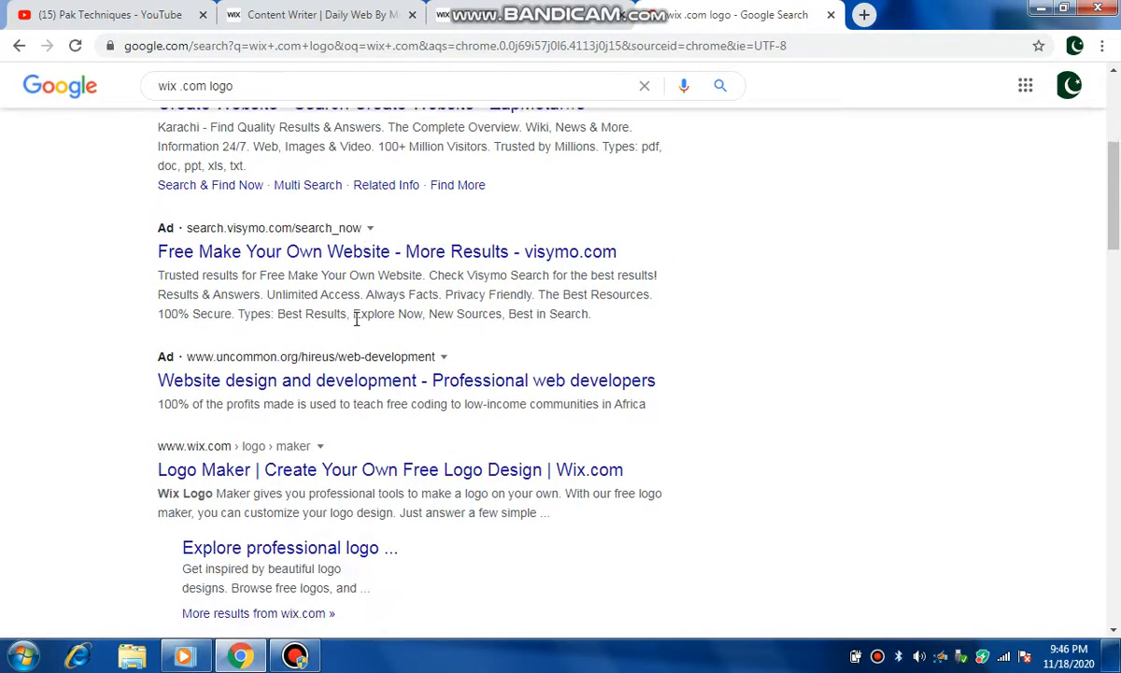
pyautogui.scroll(2, 358, 325)
pyautogui.scroll(-2, 358, 324)
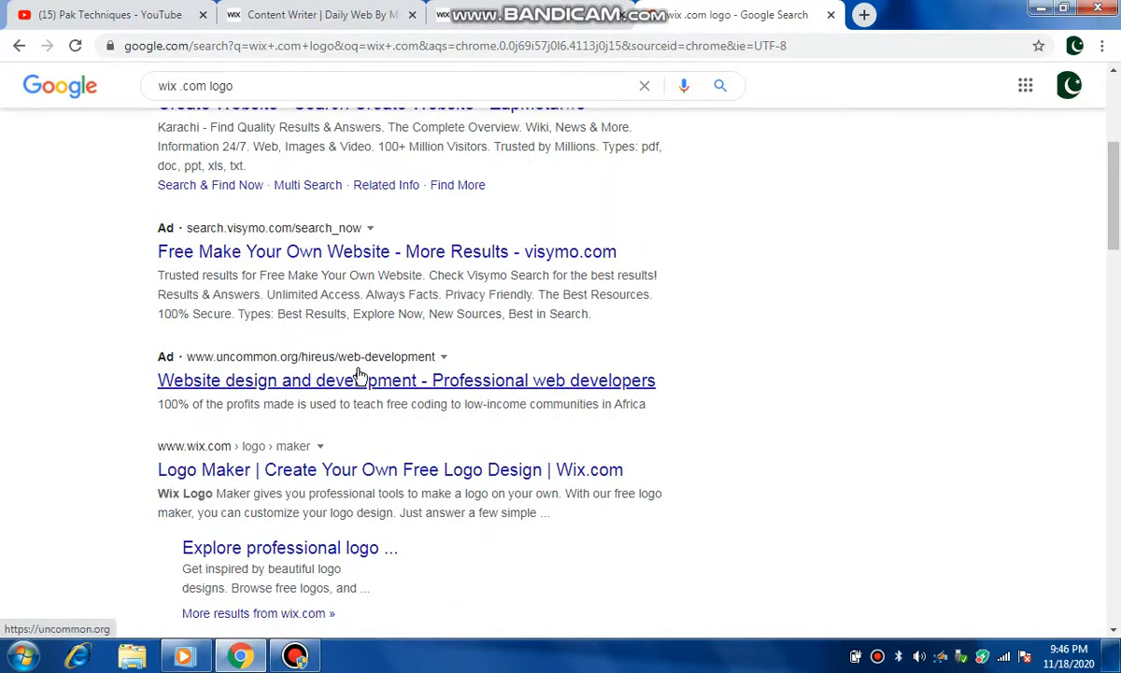
# Step: Close the search tab, open the welcome section's Section Design panel and go back to its content panel
pyautogui.click(832, 16)
pyautogui.moveTo(488, 312)
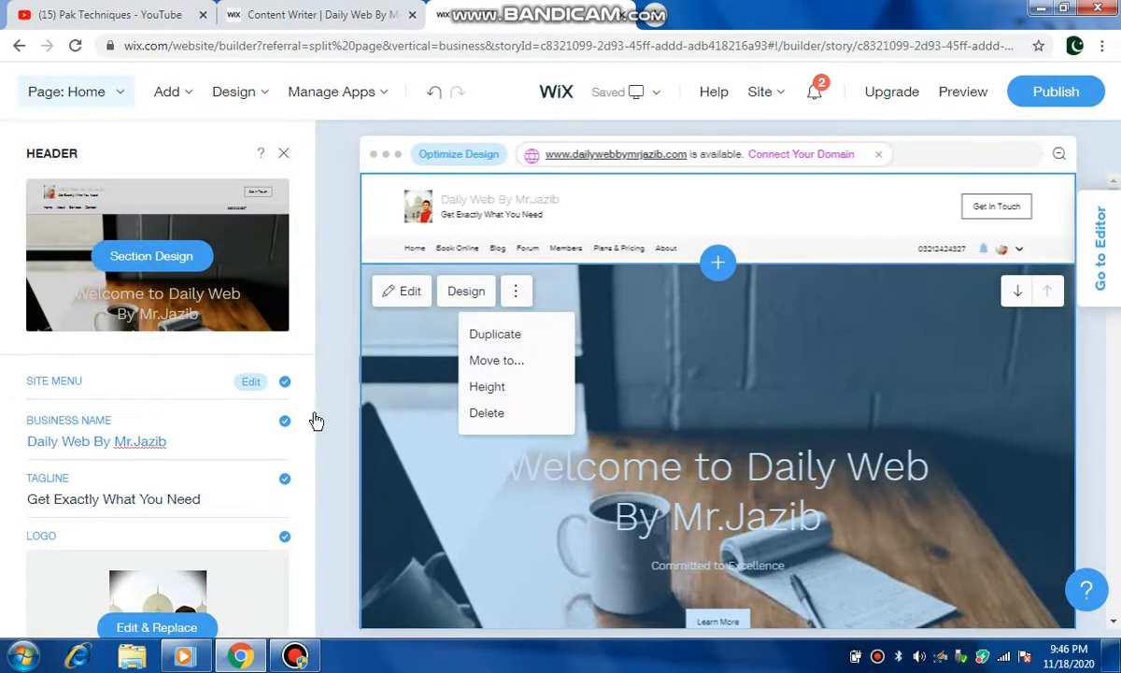
pyautogui.scroll(-4, 180, 446)
pyautogui.scroll(4, 184, 374)
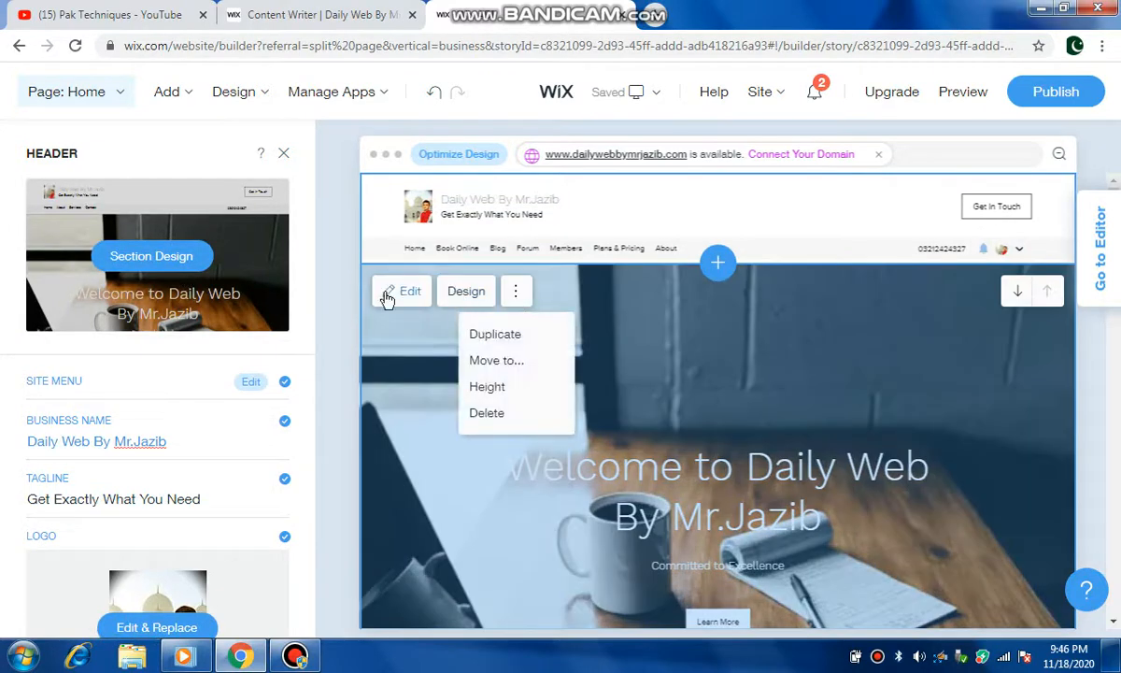
pyautogui.click(453, 295)
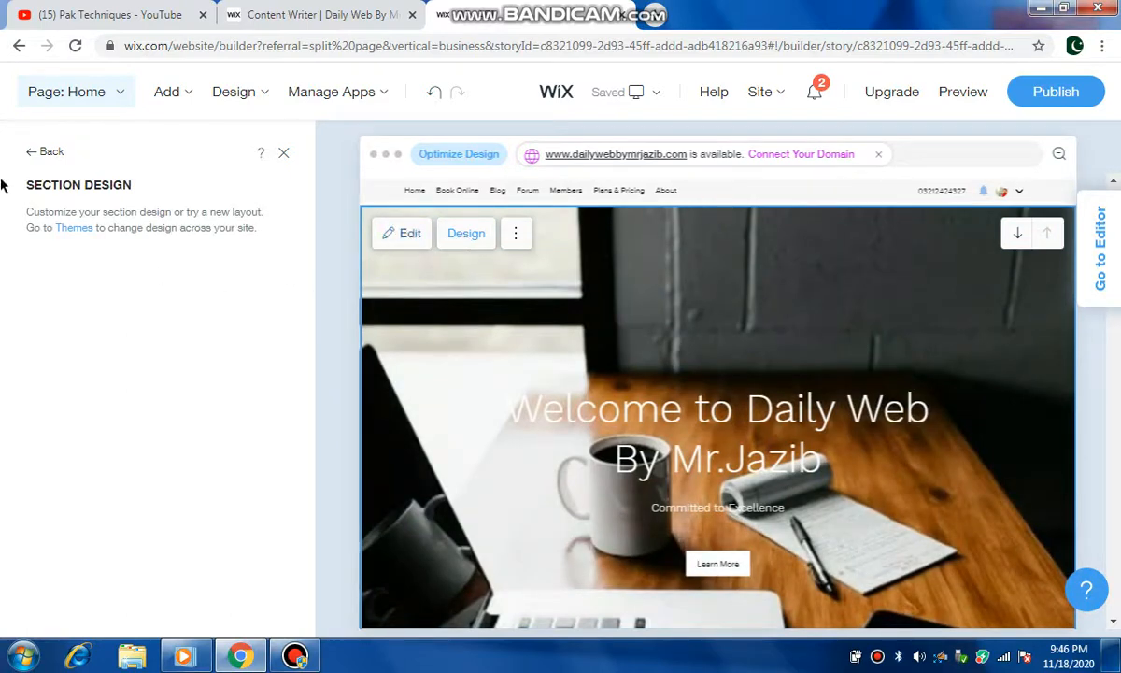
pyautogui.click(42, 152)
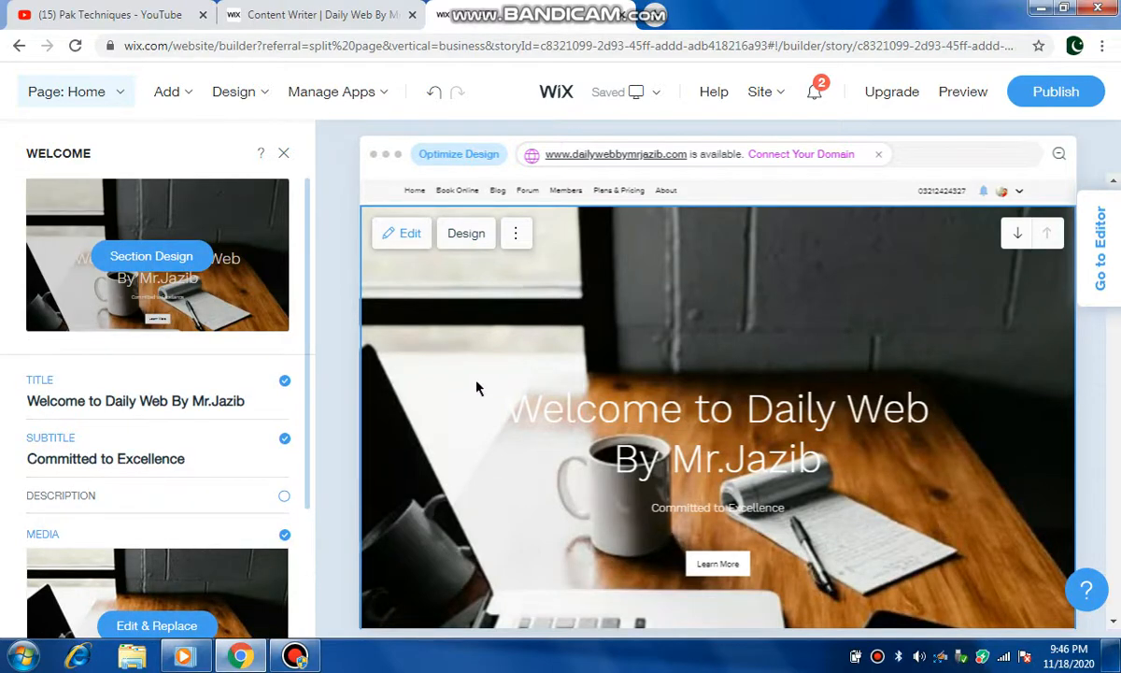
# Step: Scroll through the welcome section's panel and the services section in the site preview
pyautogui.click(304, 530)
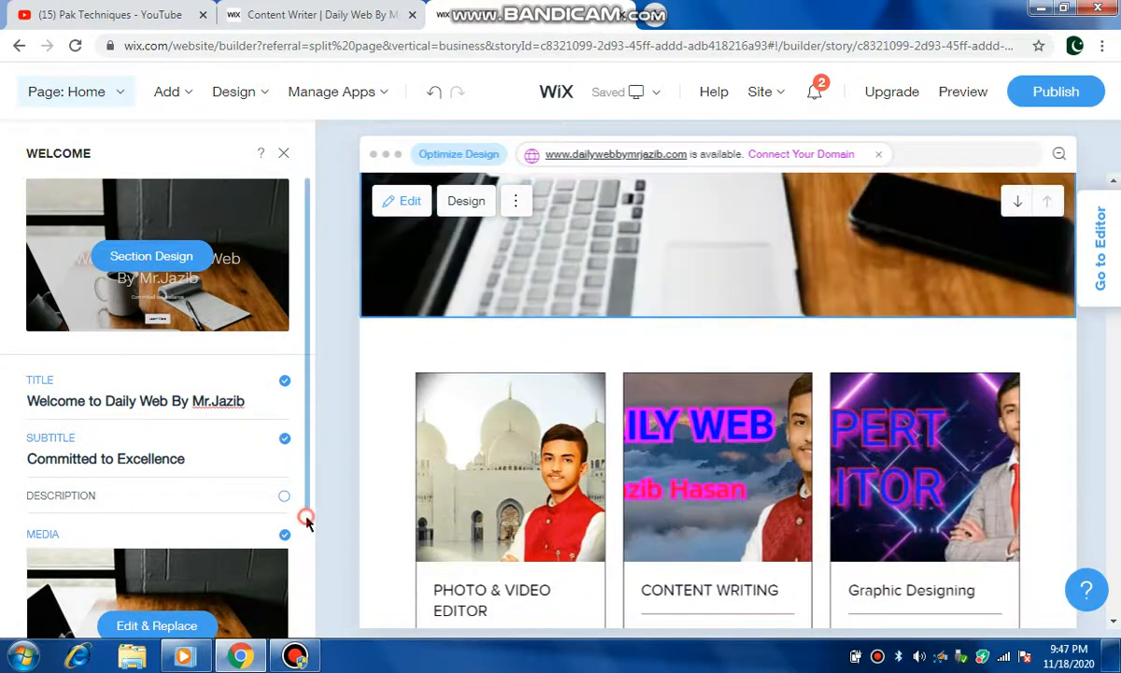
pyautogui.scroll(-2, 305, 518)
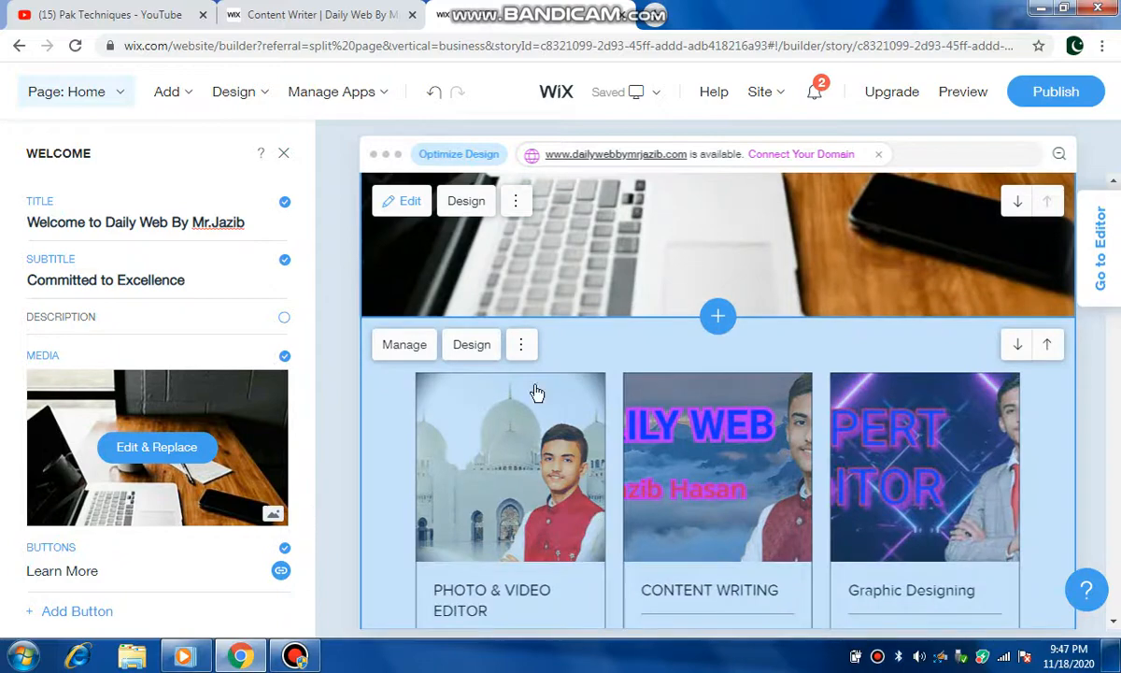
pyautogui.scroll(-3, 458, 431)
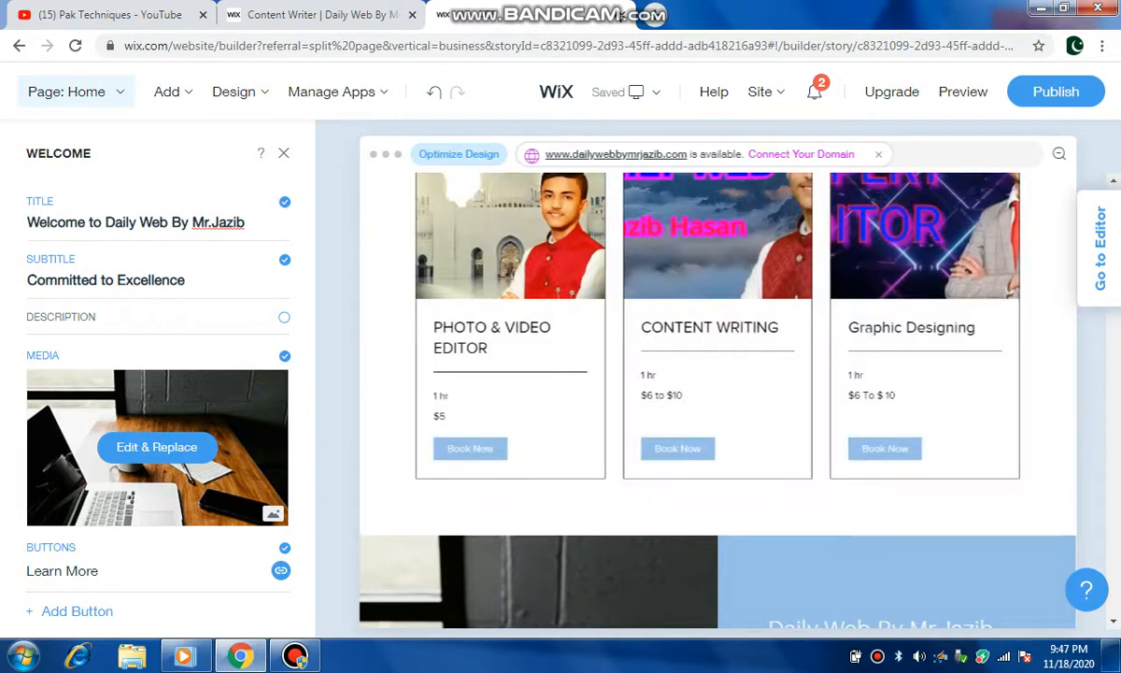
# Step: Close the editor tab, confirm leaving the site, and scroll through the published site
pyautogui.click(622, 15)
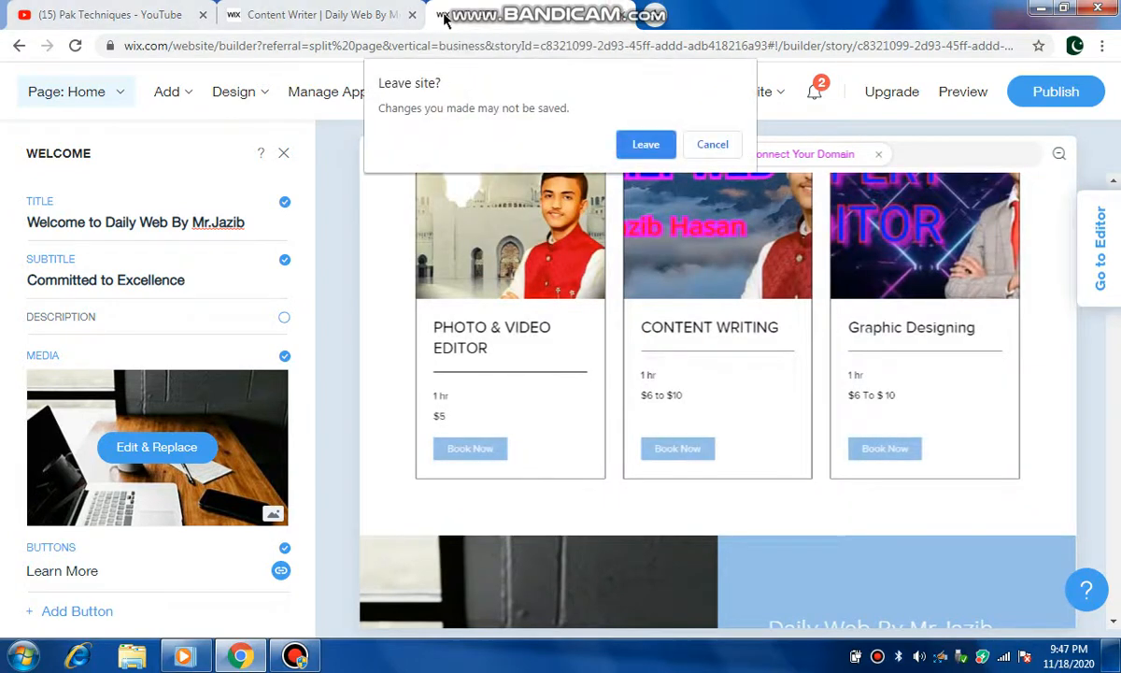
pyautogui.click(645, 146)
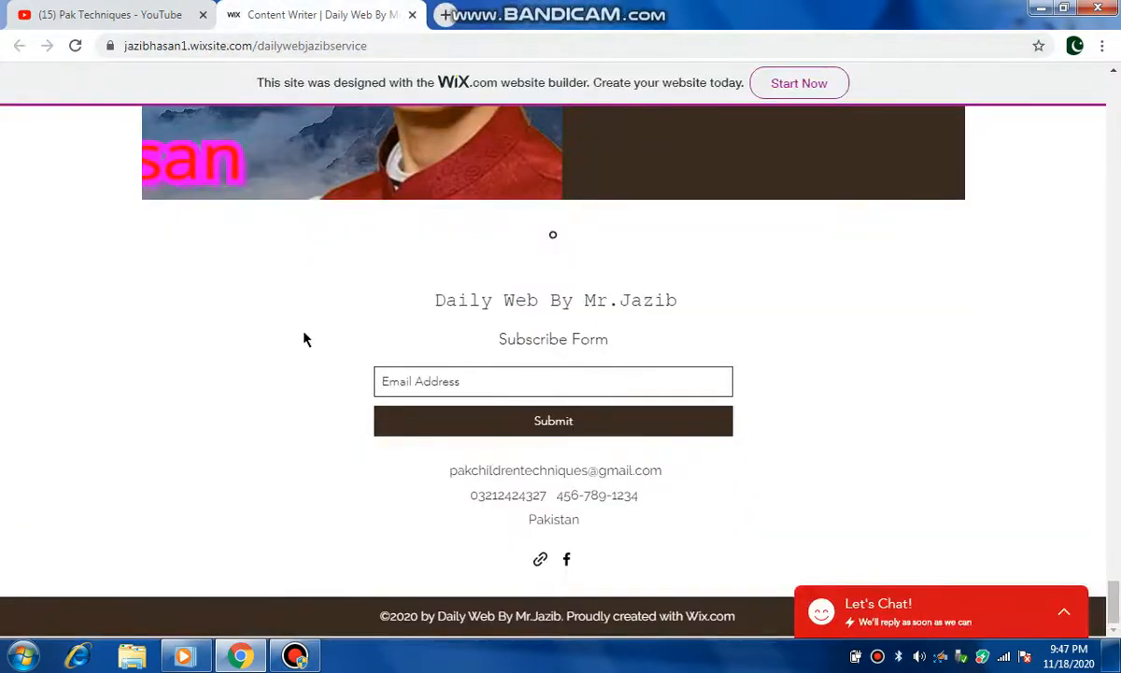
pyautogui.scroll(20, 342, 174)
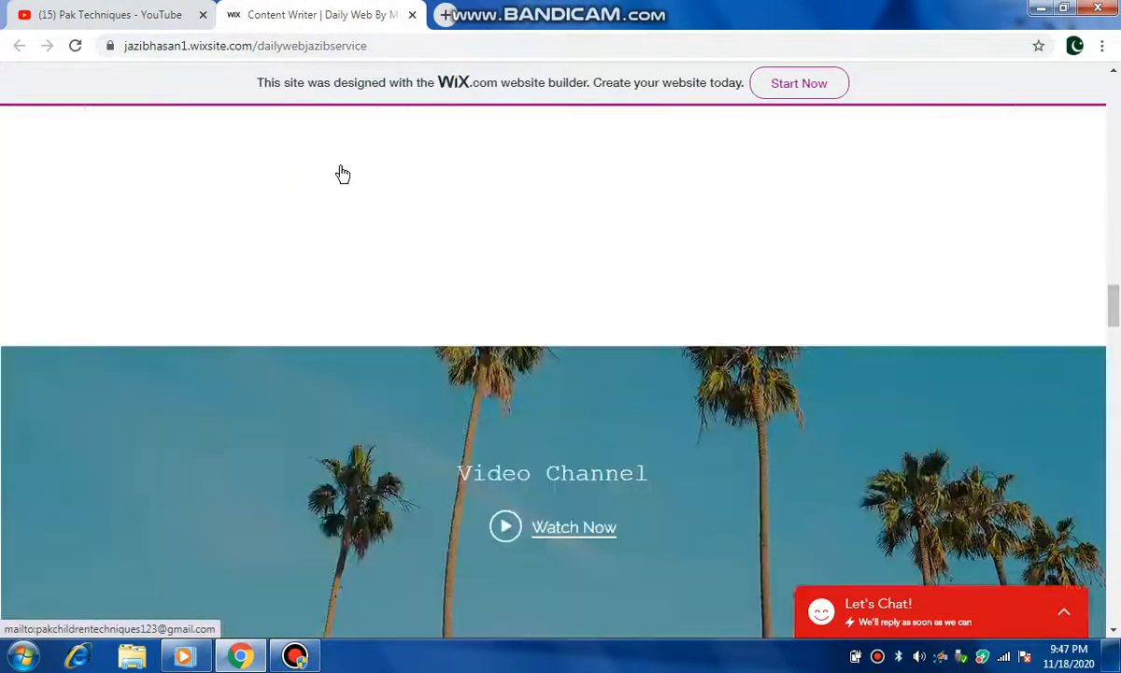
pyautogui.scroll(3, 342, 174)
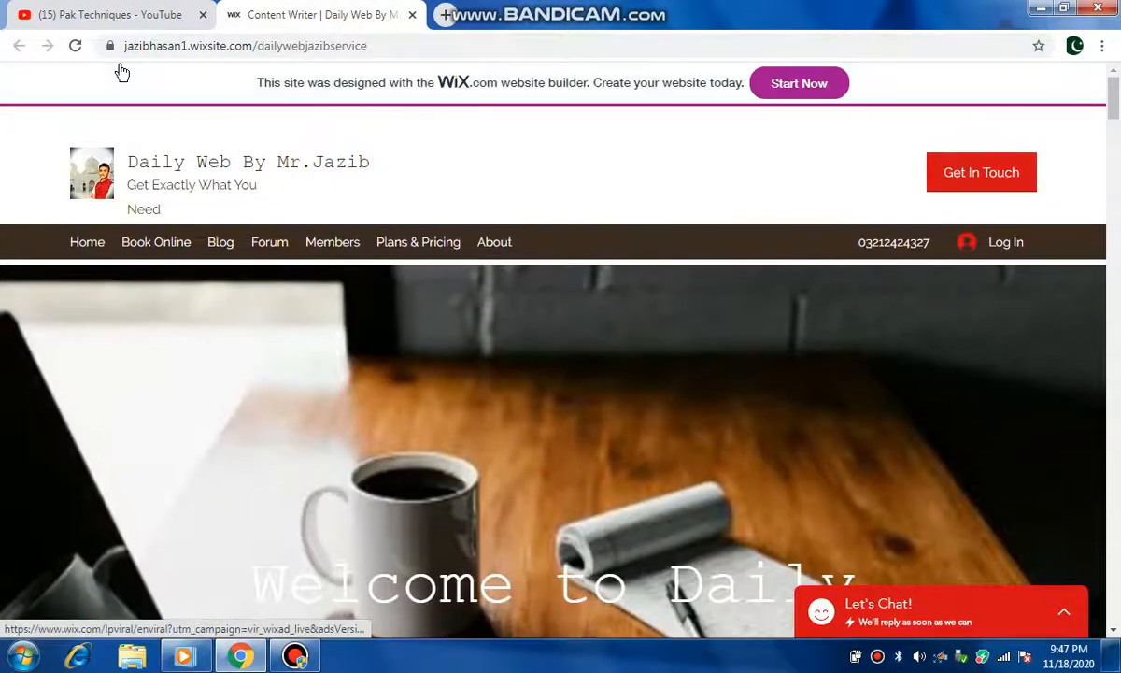
pyautogui.click(412, 15)
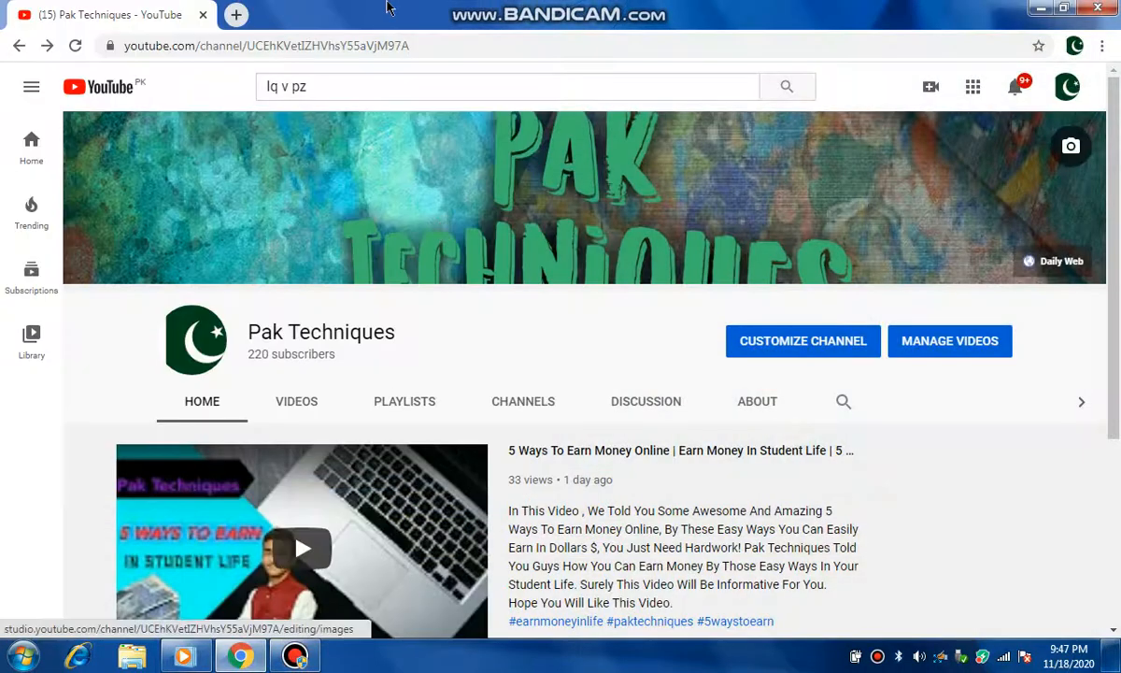
pyautogui.click(392, 82)
pyautogui.press('BackSpace')
pyautogui.press('BackSpace')
pyautogui.press('BackSpace')
pyautogui.press('BackSpace')
pyautogui.press('BackSpace')
pyautogui.press('BackSpace')
pyautogui.press('BackSpace')
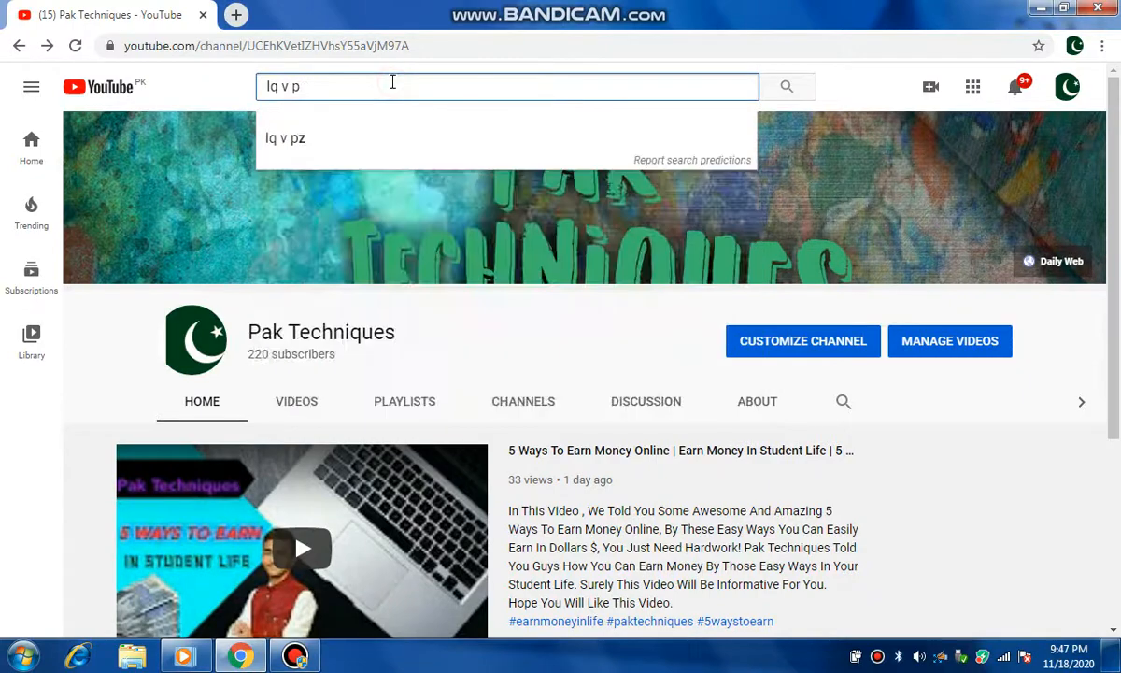
pyautogui.press('Escape')
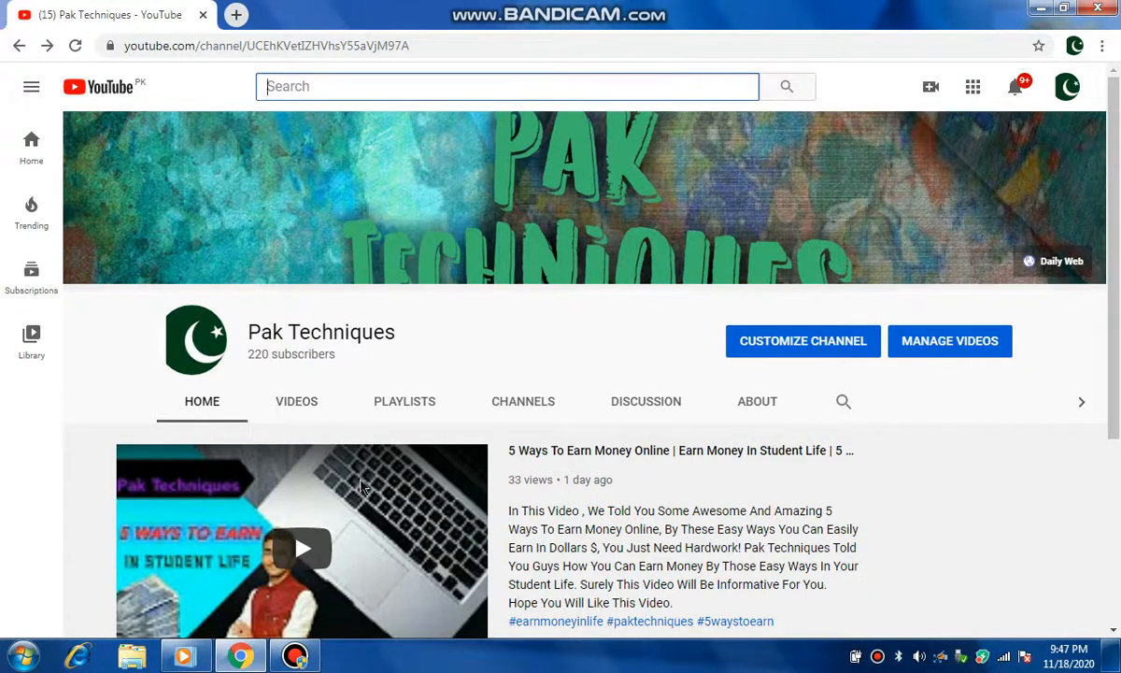
pyautogui.click(295, 656)
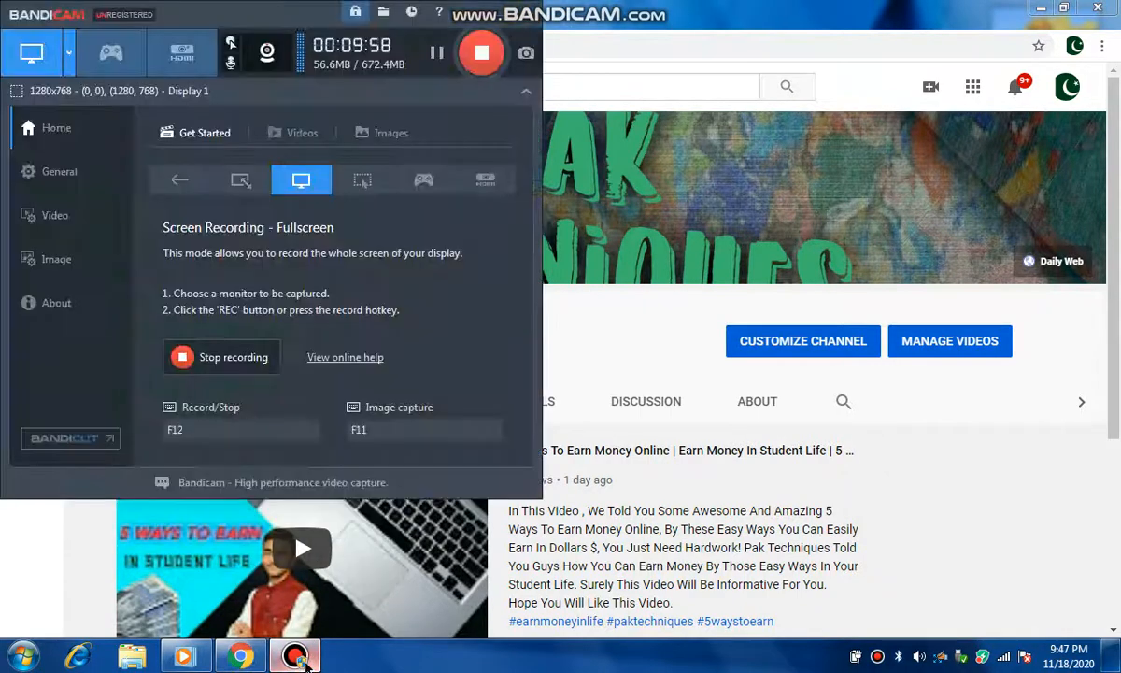